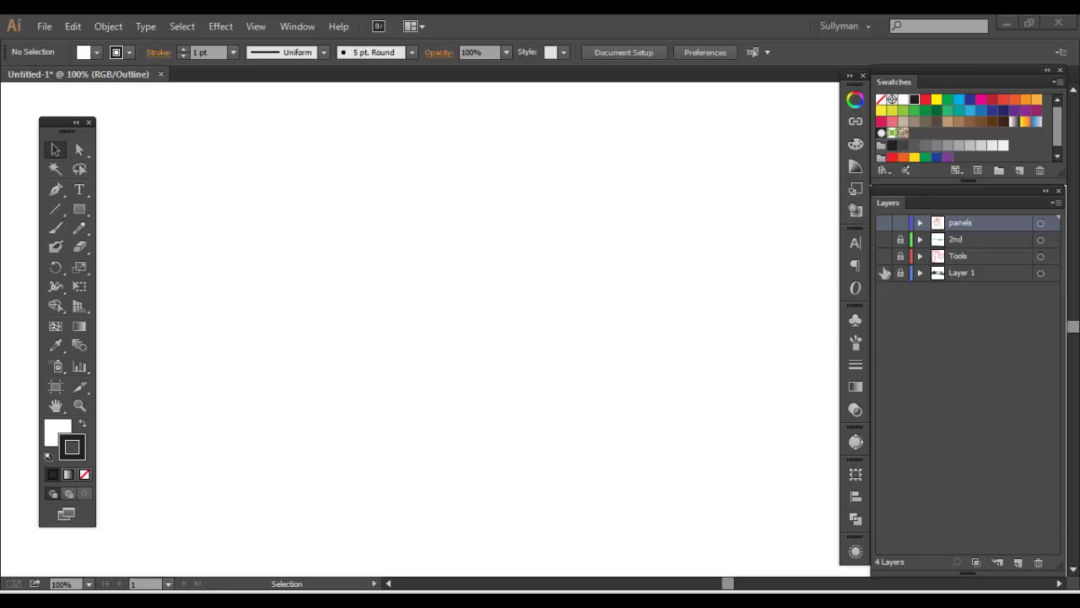
# Show Layer 1's sketch of the pencil case, pencils, paper, palette and book
pyautogui.click(884, 273)
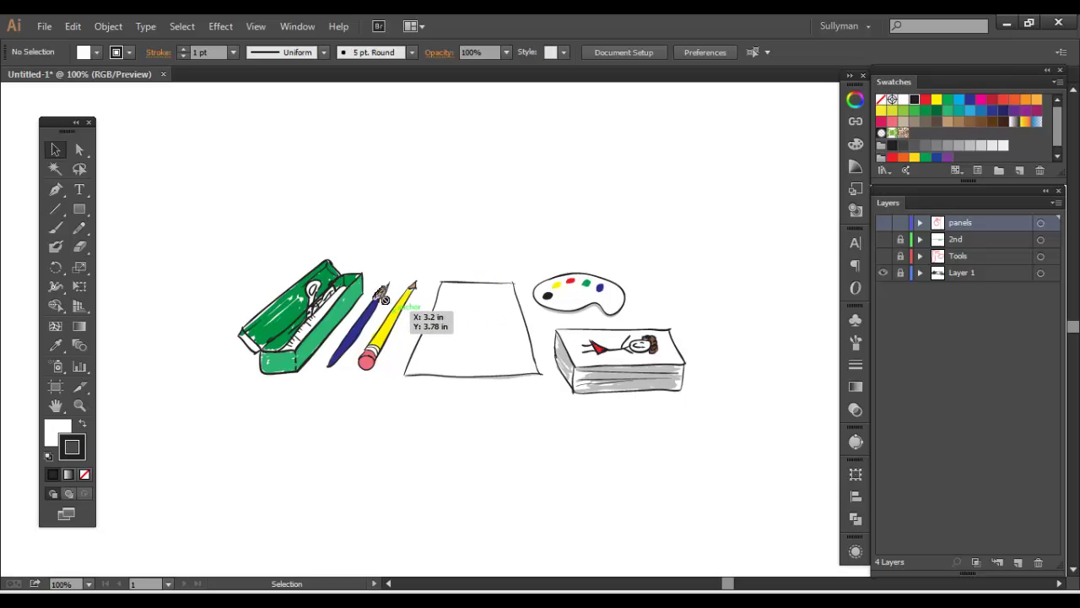
# Reveal the Tools layer's red TOOLS label, arrow and circles around the pencil case
pyautogui.click(882, 257)
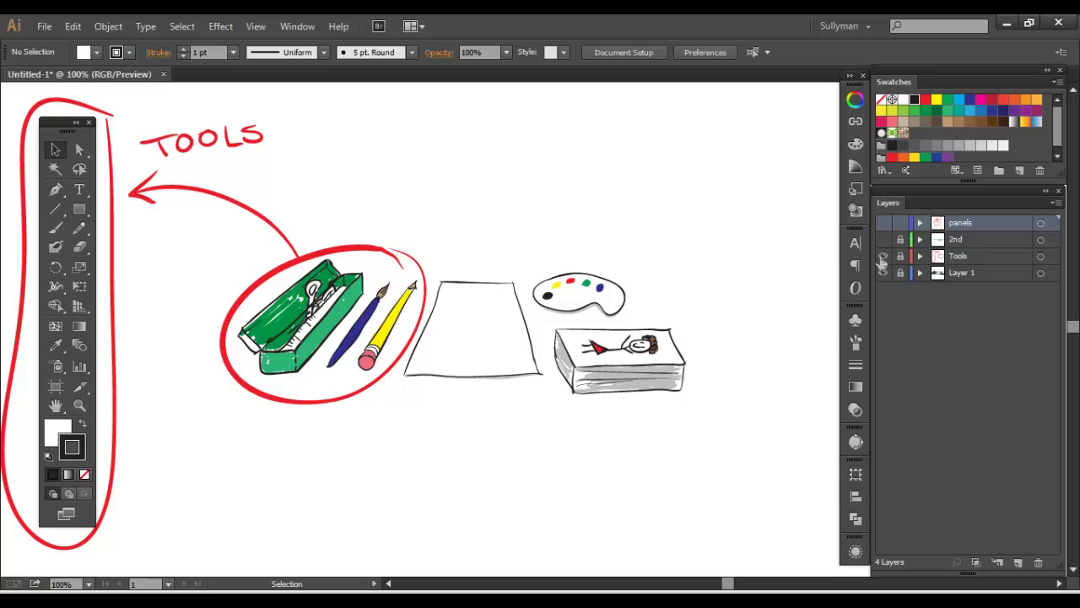
# Hide the Tools layer, show the 2nd layer's sketch, and preview the Fill and Stroke swatches
pyautogui.click(883, 255)
pyautogui.click(883, 239)
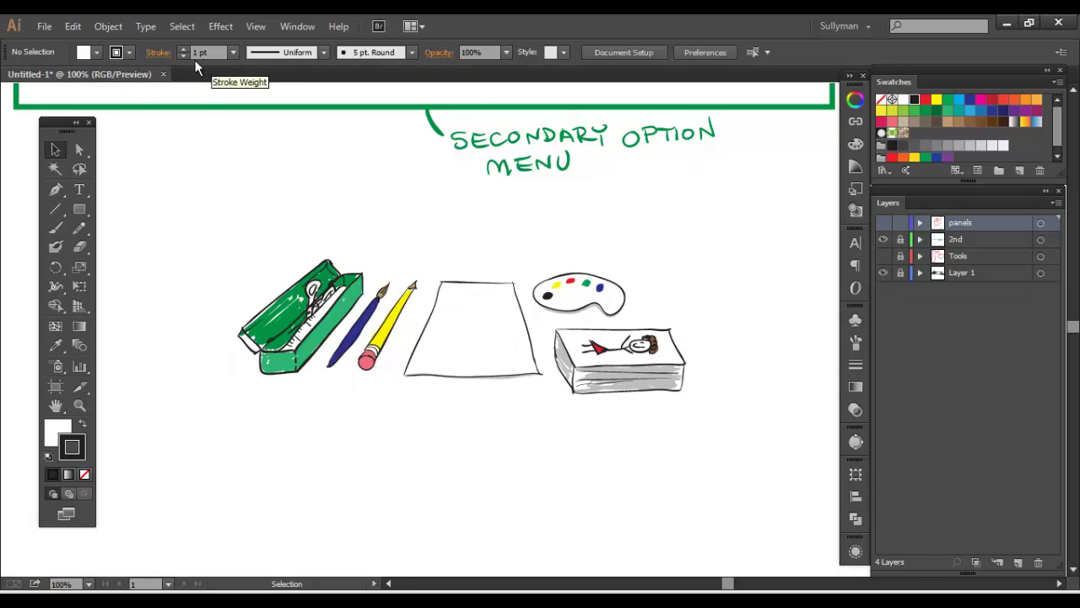
pyautogui.click(95, 51)
pyautogui.click(96, 52)
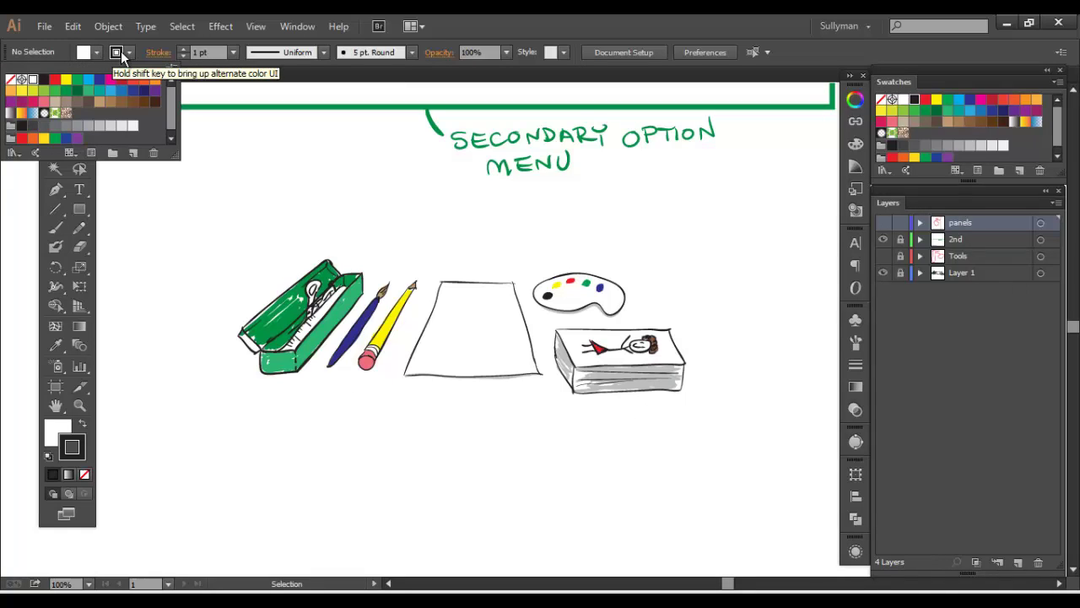
pyautogui.click(129, 49)
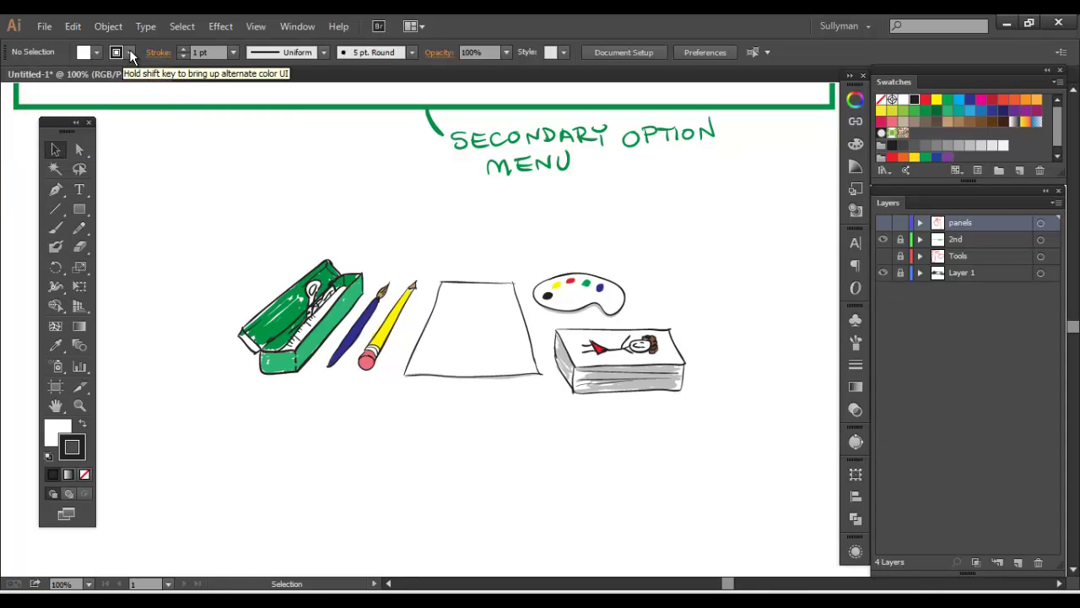
# Set the stroke weight to 3 pt and browse the width Profile and Brush Definition lists
pyautogui.click(182, 57)
pyautogui.click(182, 57)
pyautogui.click(183, 57)
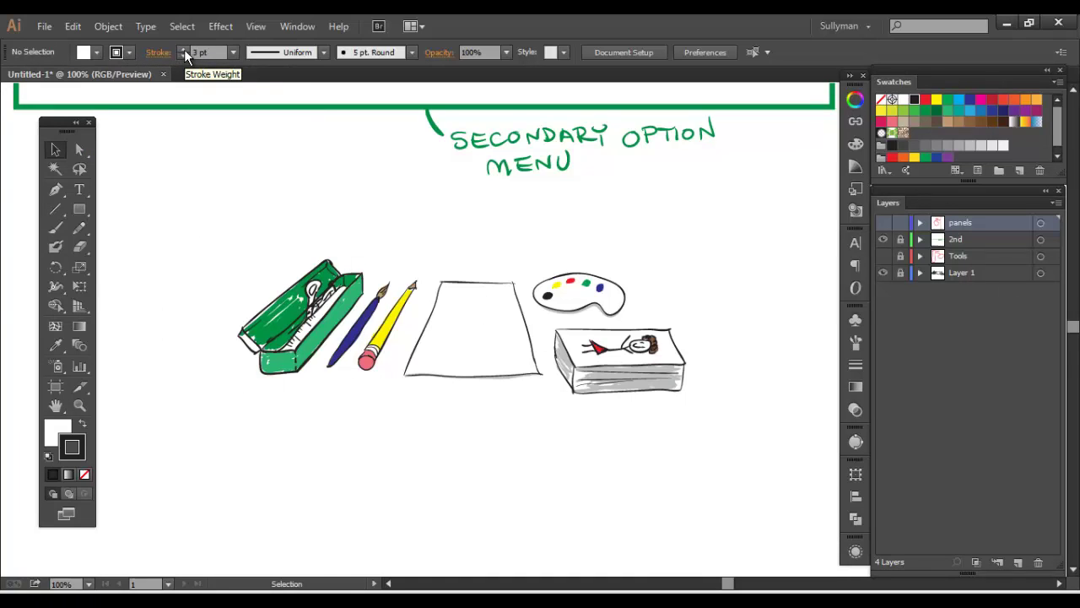
pyautogui.click(326, 51)
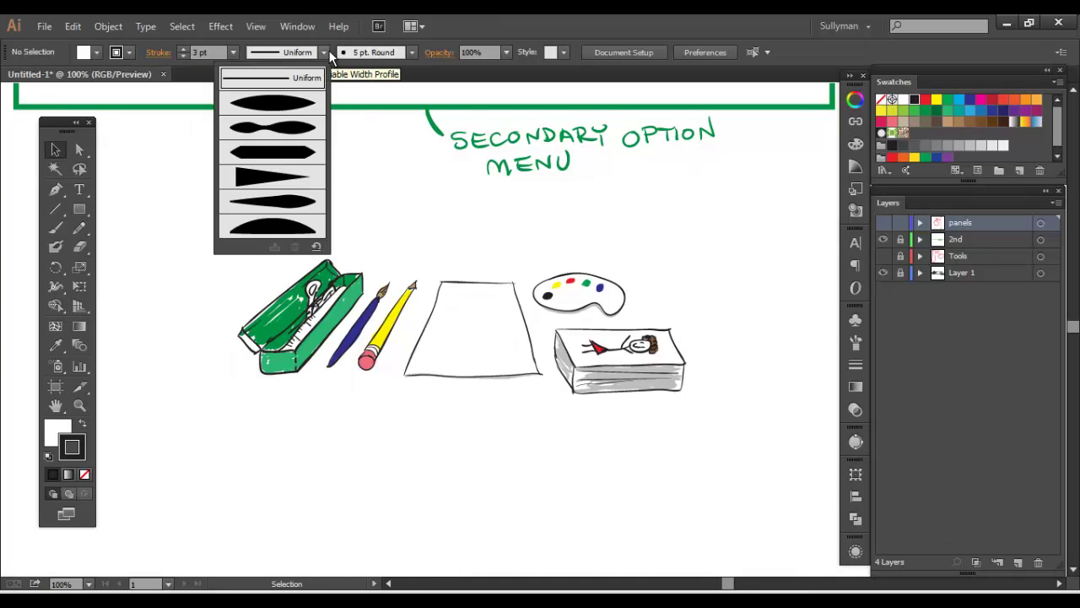
pyautogui.click(414, 54)
pyautogui.click(414, 53)
pyautogui.moveTo(412, 97)
pyautogui.mouseDown()
pyautogui.moveTo(412, 118)
pyautogui.moveTo(412, 80)
pyautogui.mouseUp()
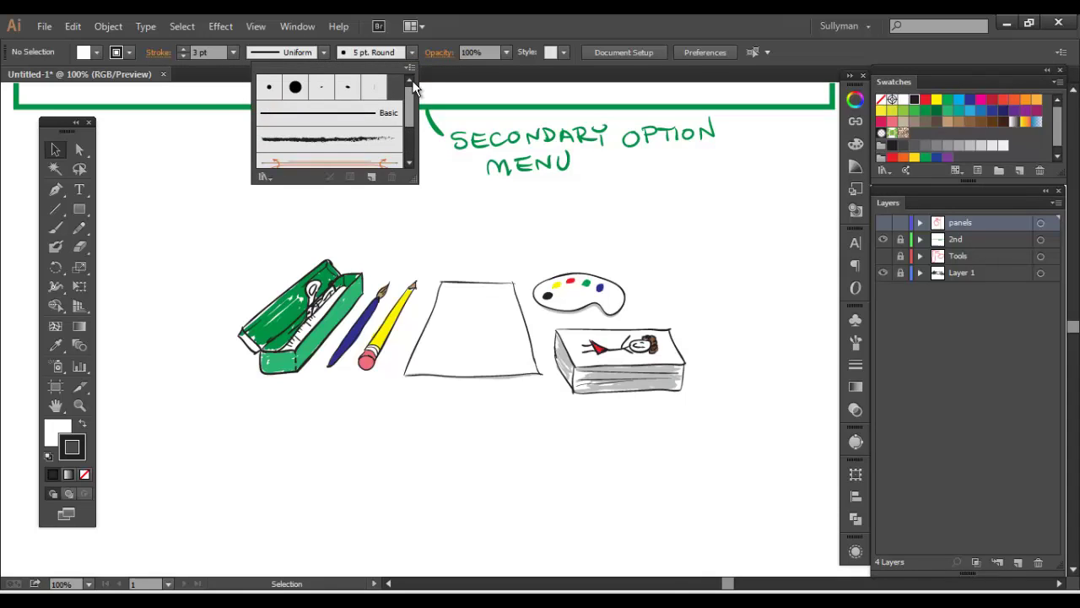
pyautogui.click(471, 31)
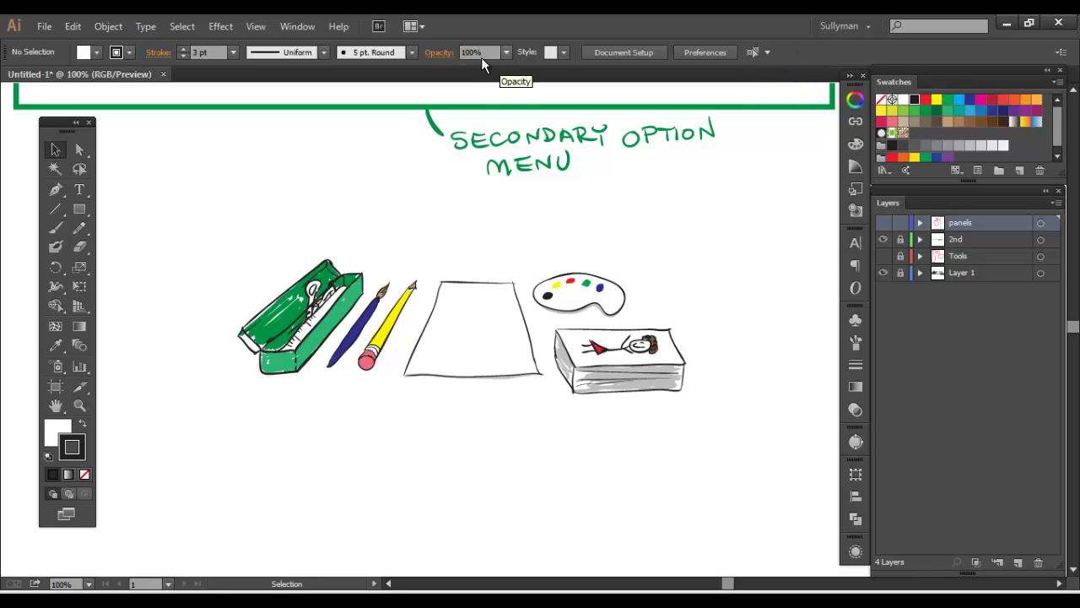
# Show the red OPTION PANELS sketch, then hide and lock the 2nd layer
pyautogui.click(883, 223)
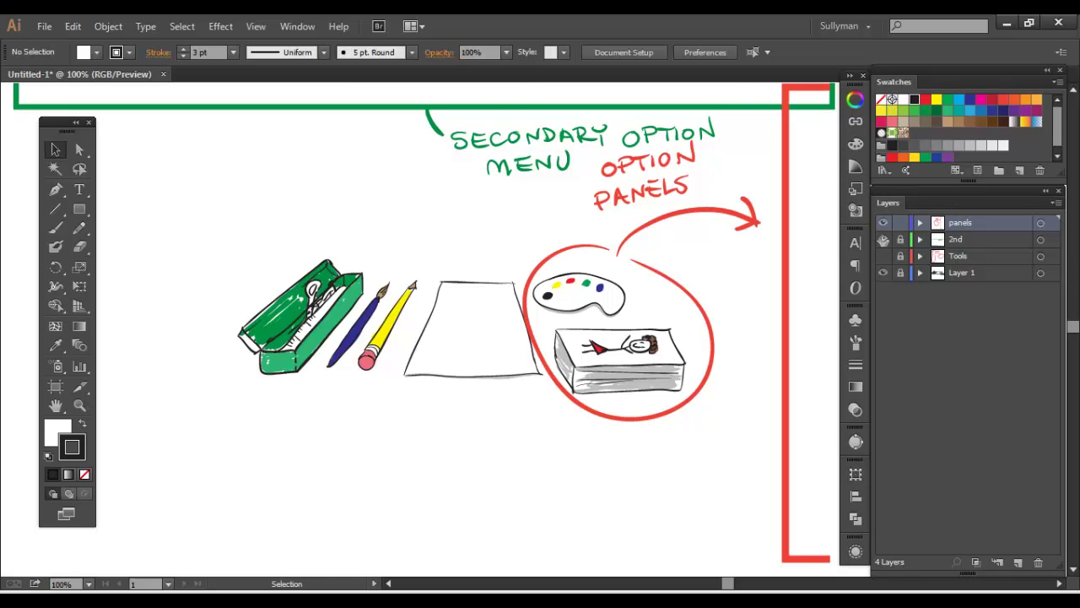
pyautogui.click(883, 238)
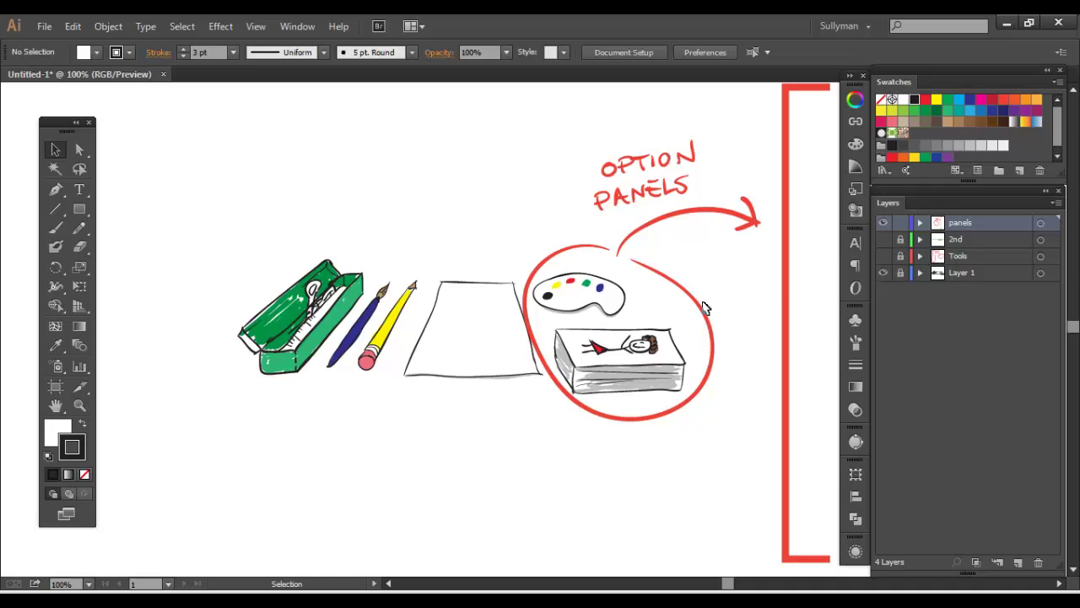
pyautogui.click(901, 240)
pyautogui.click(855, 100)
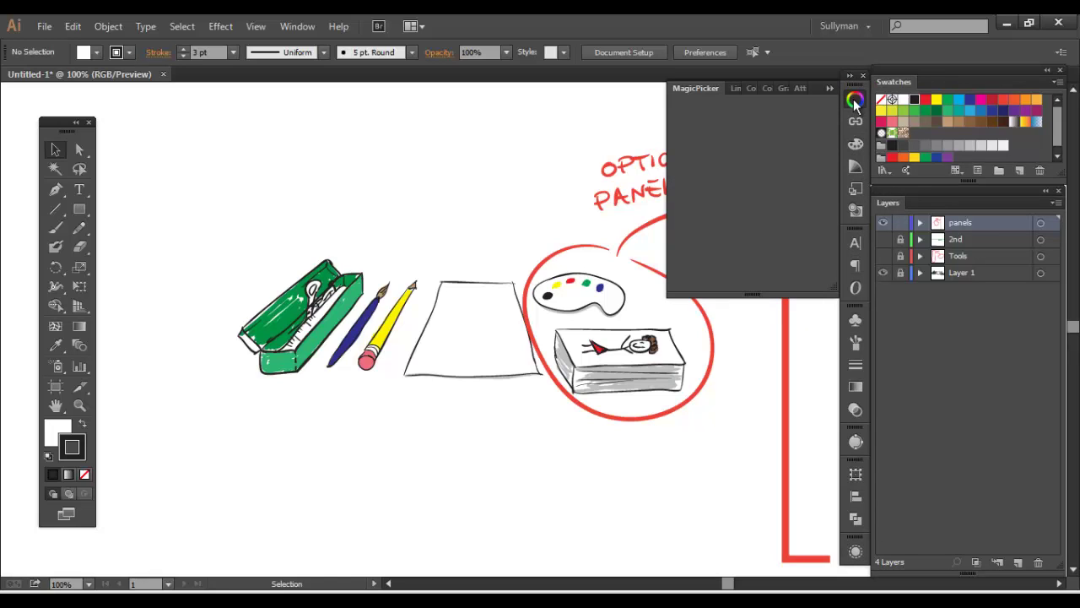
pyautogui.click(855, 122)
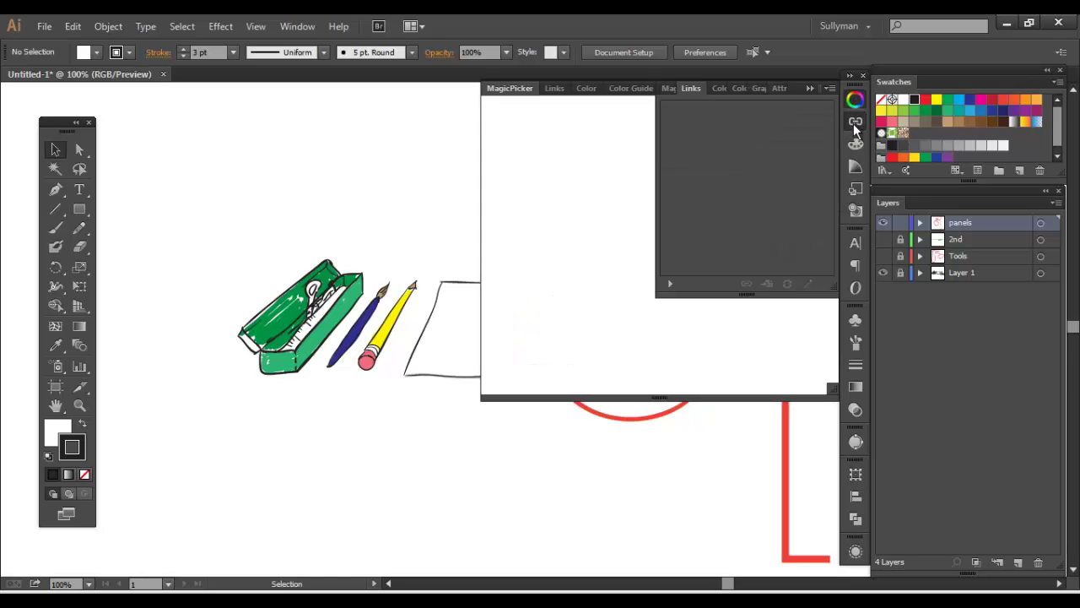
pyautogui.click(855, 143)
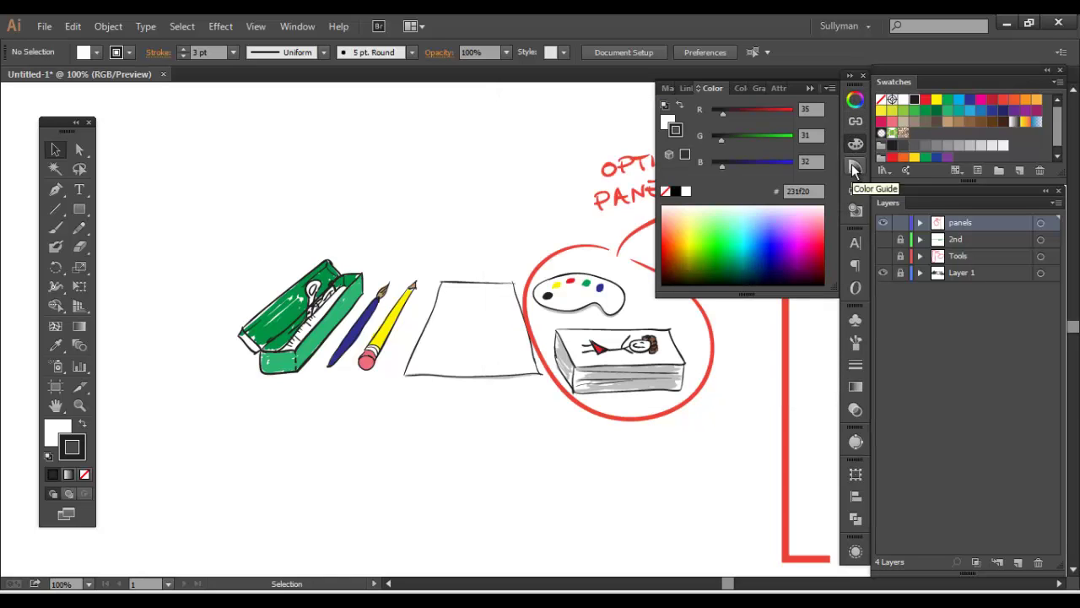
pyautogui.click(851, 165)
pyautogui.click(851, 193)
pyautogui.click(855, 244)
pyautogui.click(855, 244)
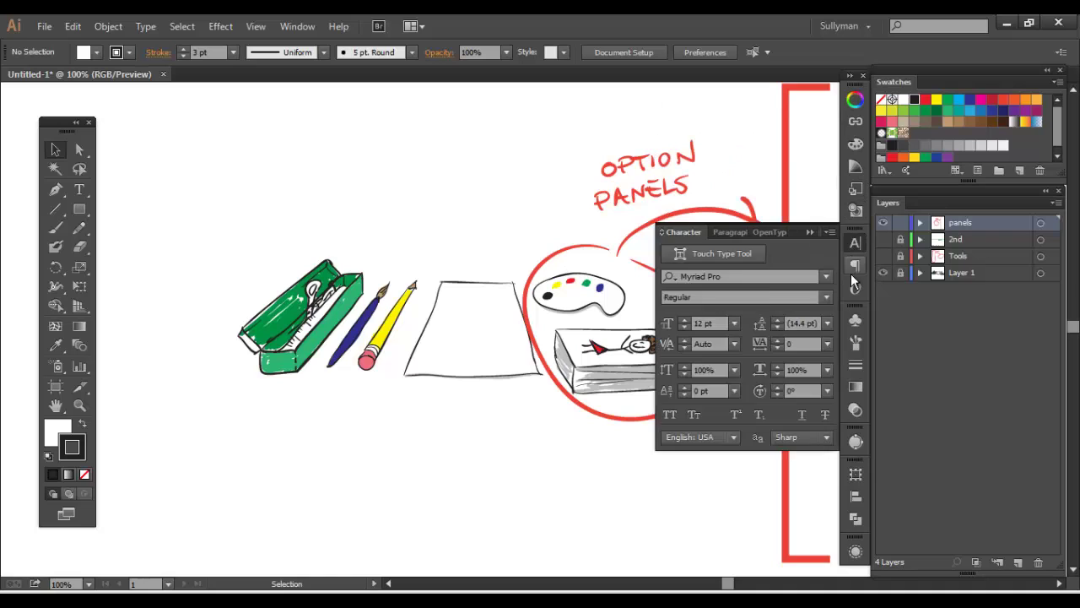
pyautogui.click(855, 265)
pyautogui.click(855, 288)
pyautogui.click(855, 319)
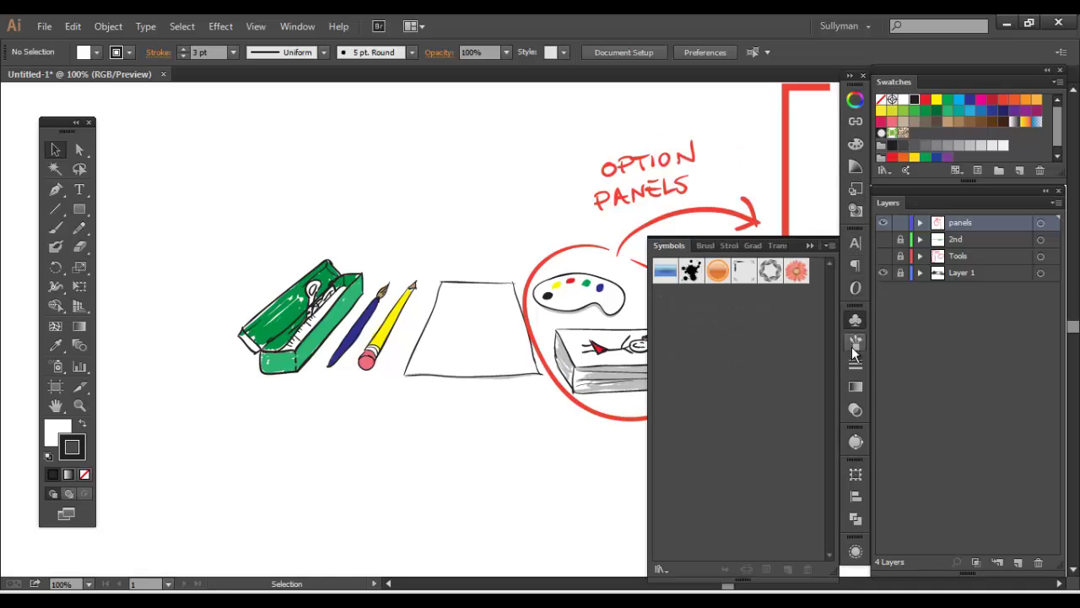
pyautogui.click(855, 341)
pyautogui.click(855, 364)
pyautogui.click(855, 386)
pyautogui.click(855, 409)
pyautogui.click(855, 440)
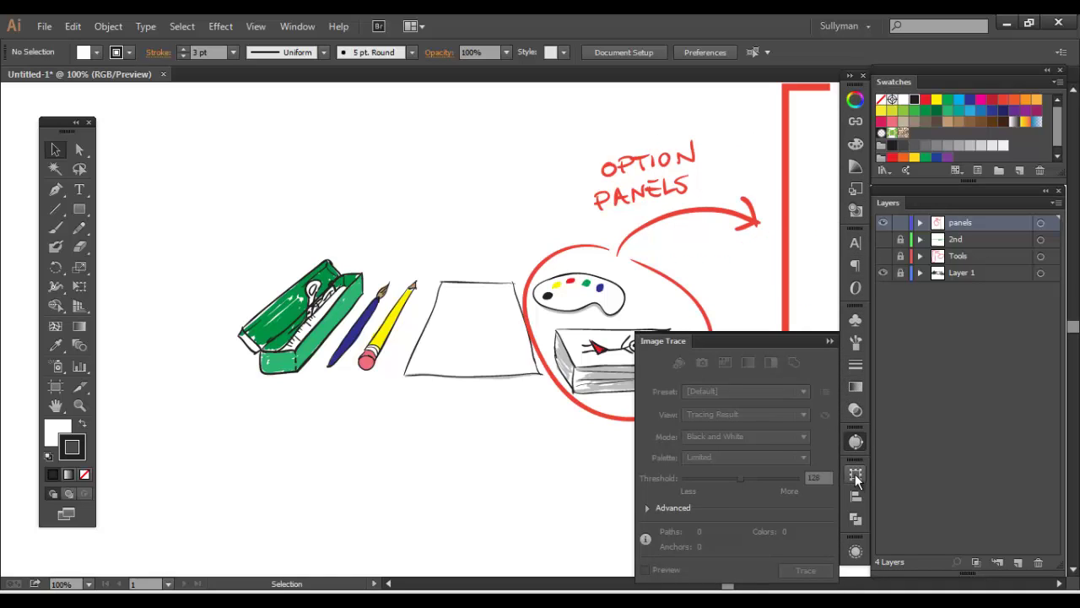
pyautogui.click(855, 473)
pyautogui.click(855, 496)
pyautogui.click(855, 519)
pyautogui.click(855, 551)
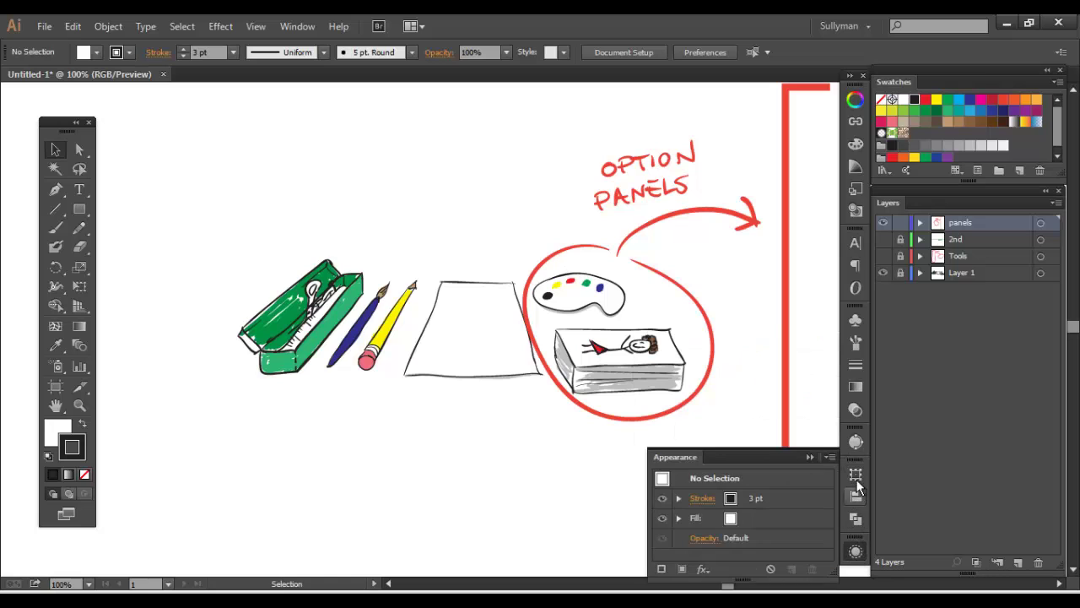
pyautogui.click(854, 244)
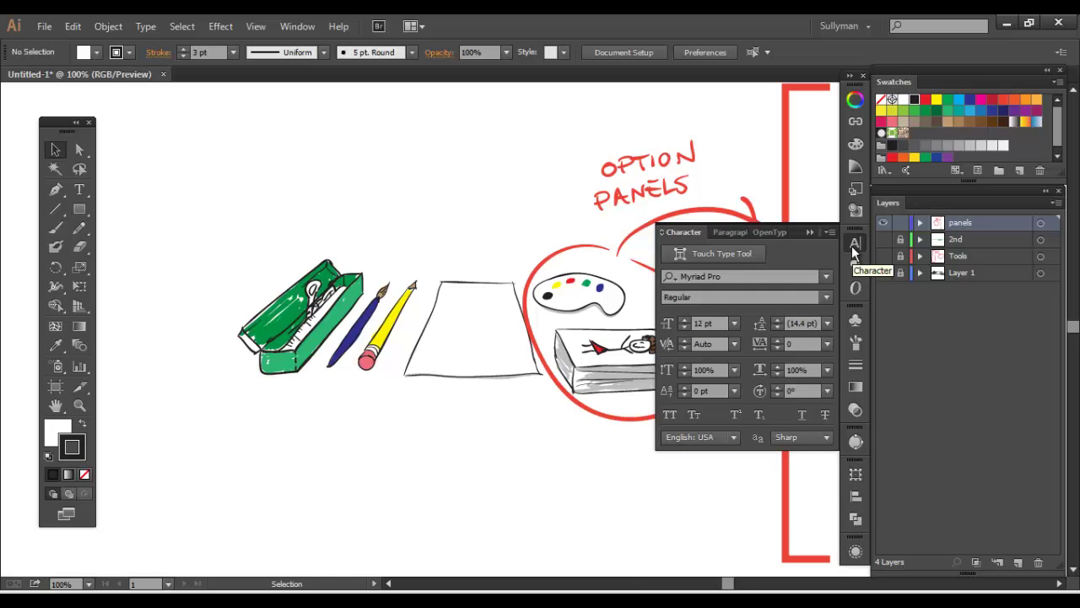
pyautogui.click(853, 245)
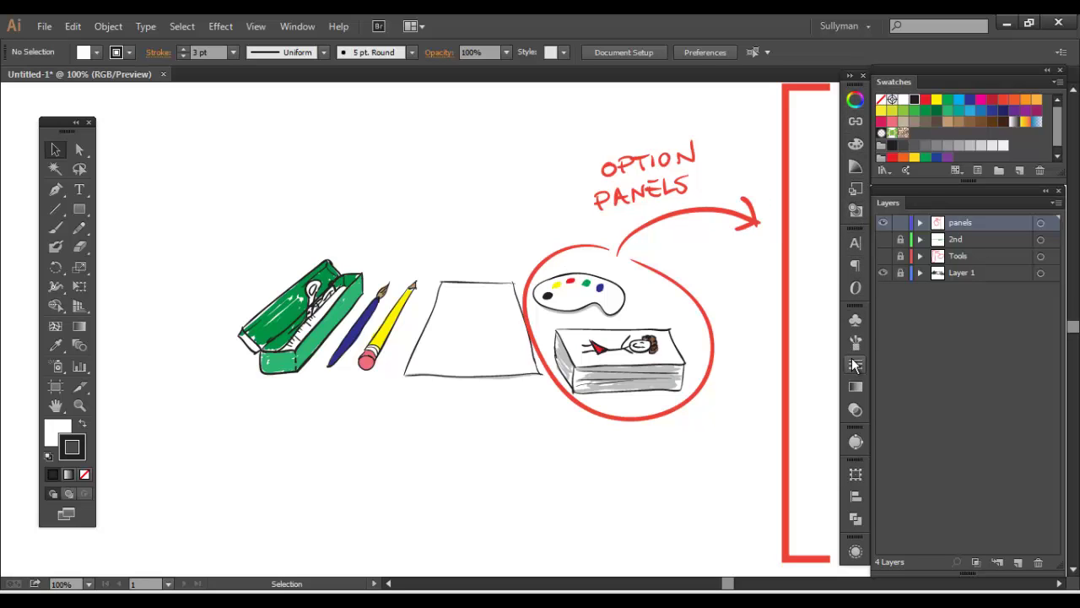
# Expand the Character panel, showing Myriad Pro Regular at 12 pt
pyautogui.click(856, 243)
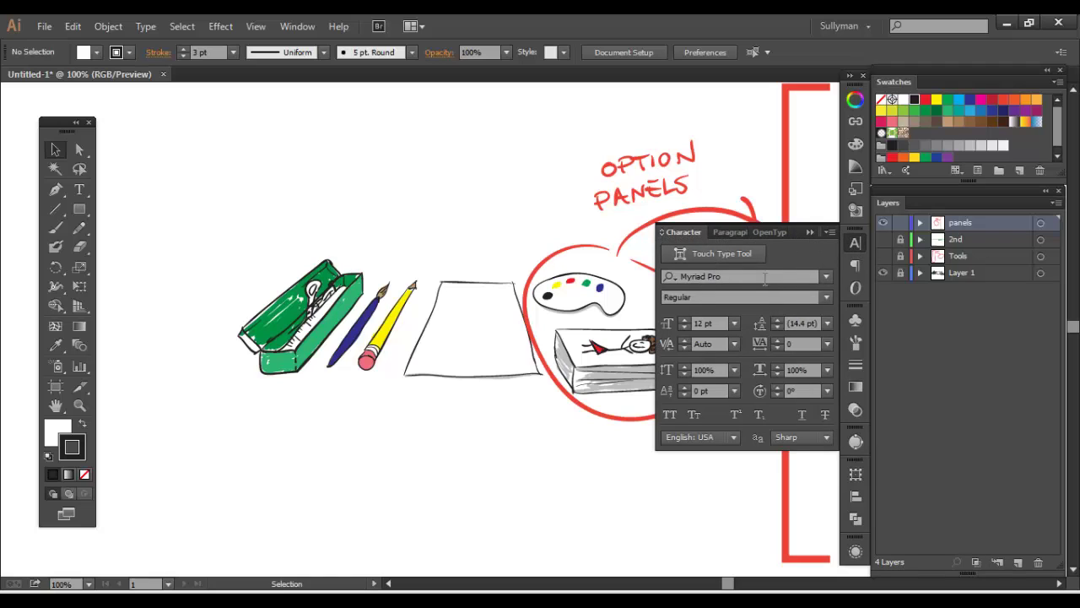
# Browse the font family and style lists, keeping Myriad Pro Regular
pyautogui.click(765, 279)
pyautogui.click(827, 276)
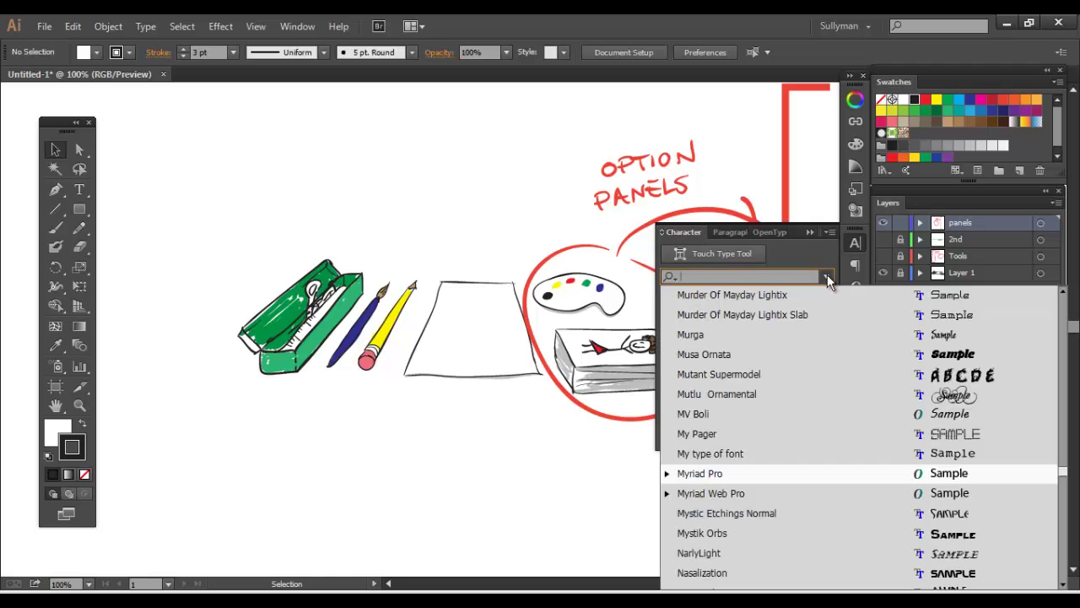
pyautogui.click(825, 279)
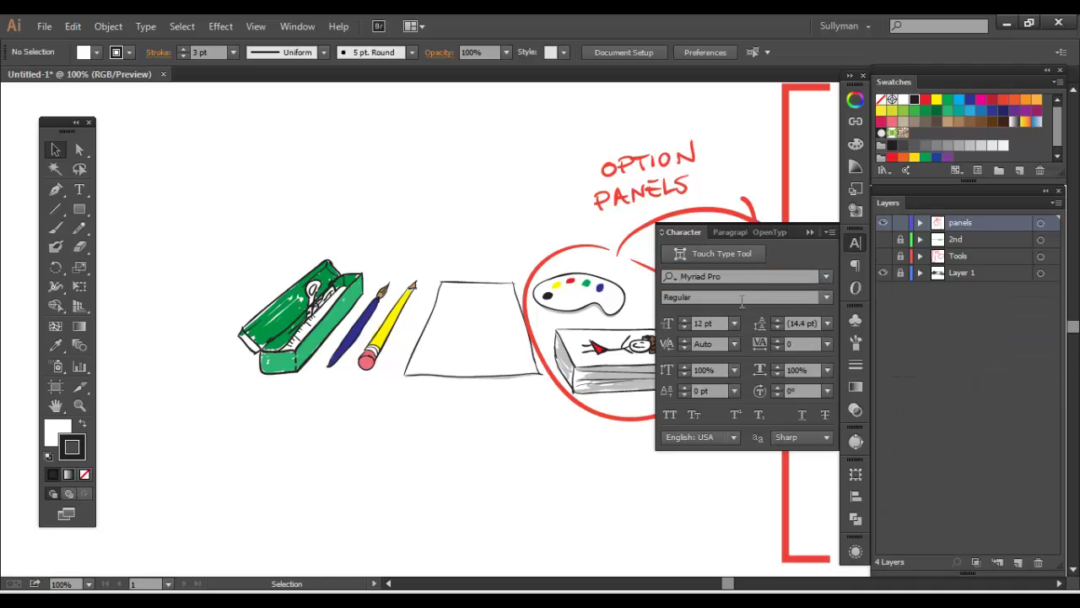
pyautogui.click(826, 298)
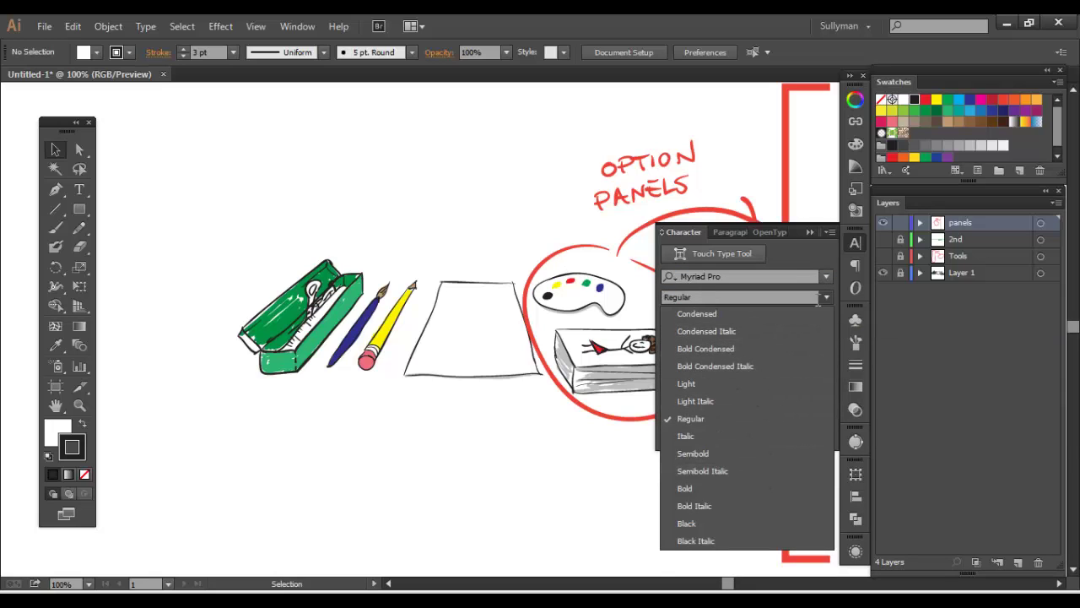
pyautogui.click(826, 299)
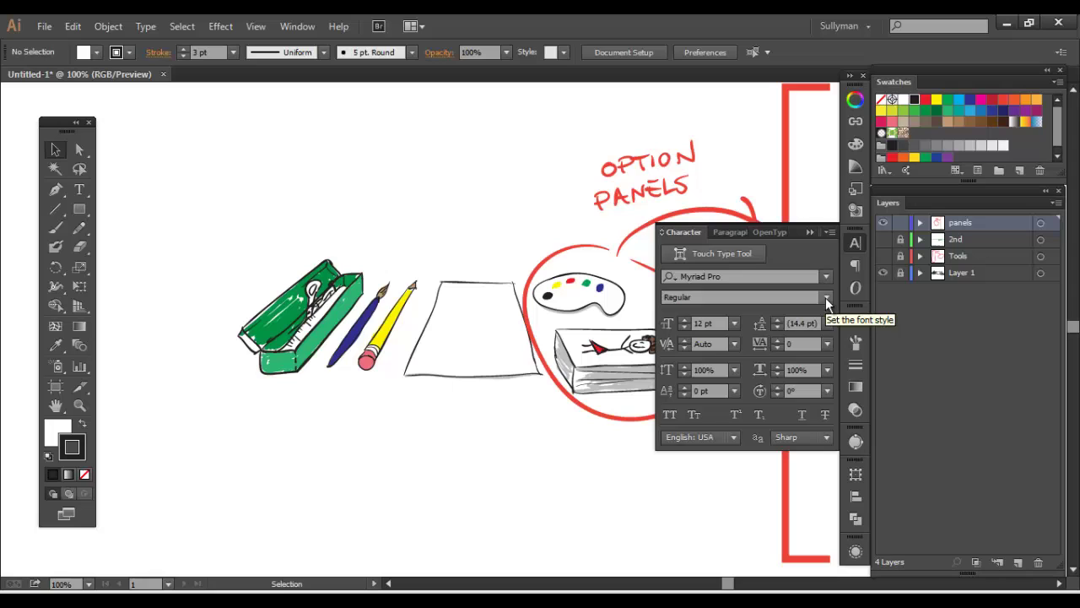
pyautogui.scroll(5, 681, 320)
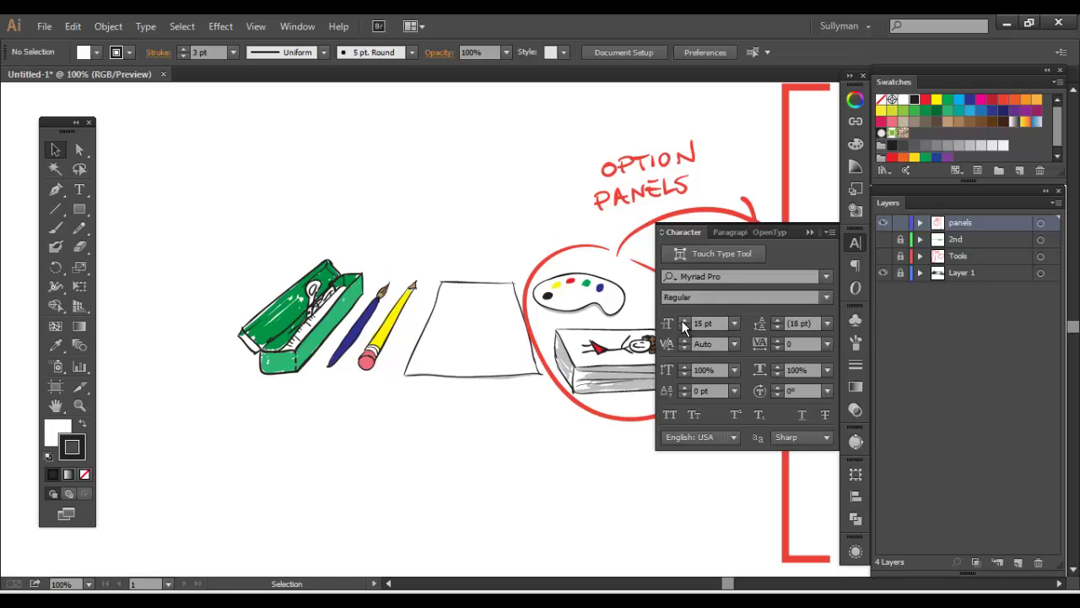
pyautogui.scroll(2, 777, 345)
pyautogui.scroll(2, 685, 368)
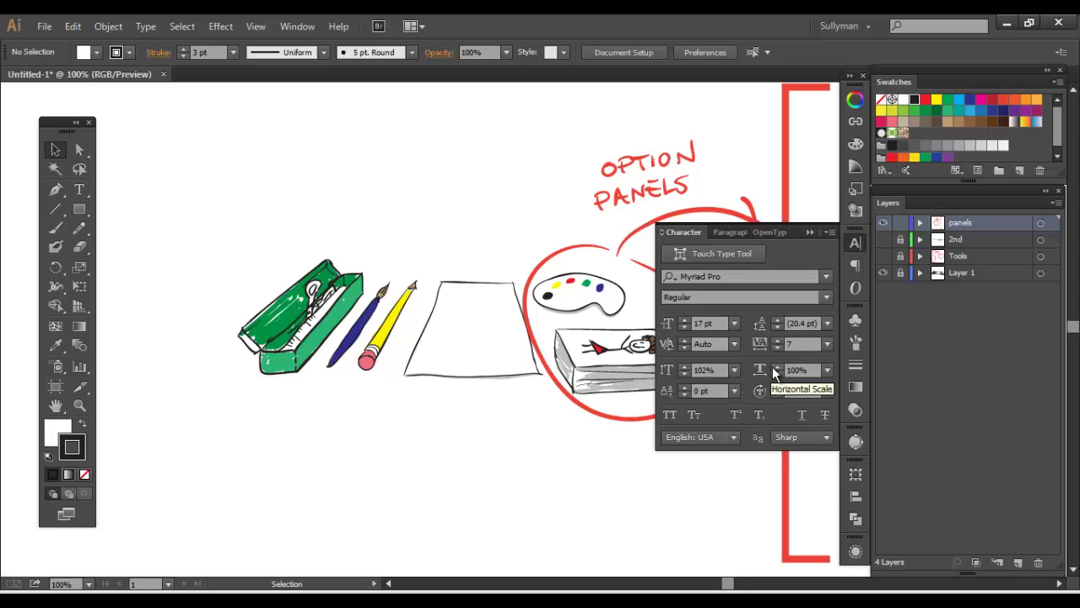
pyautogui.scroll(3, 773, 368)
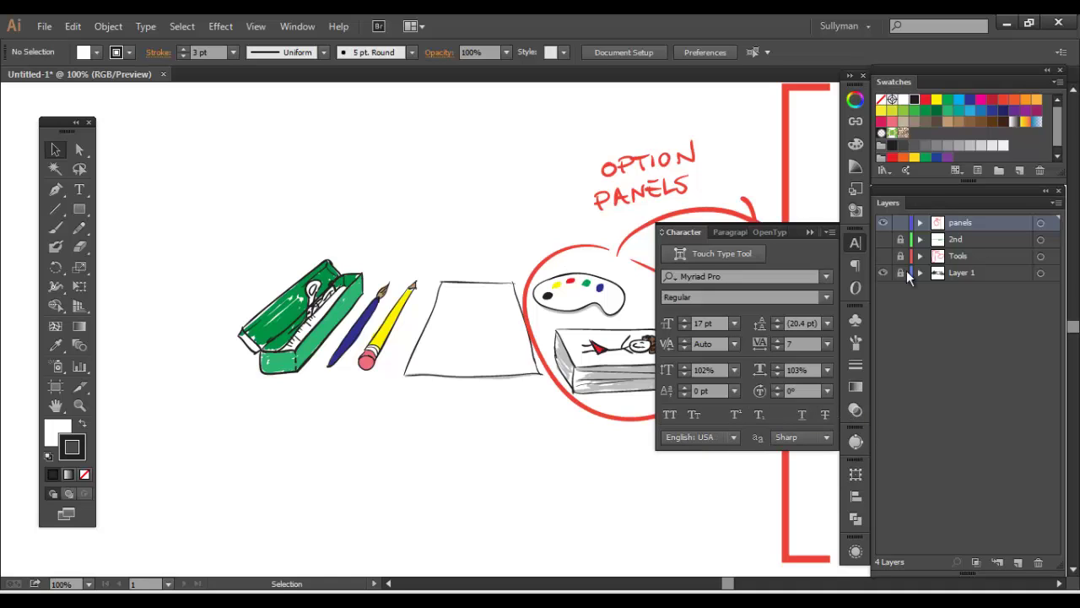
# View the Paragraph and OpenType tabs, then collapse the panel group
pyautogui.click(853, 267)
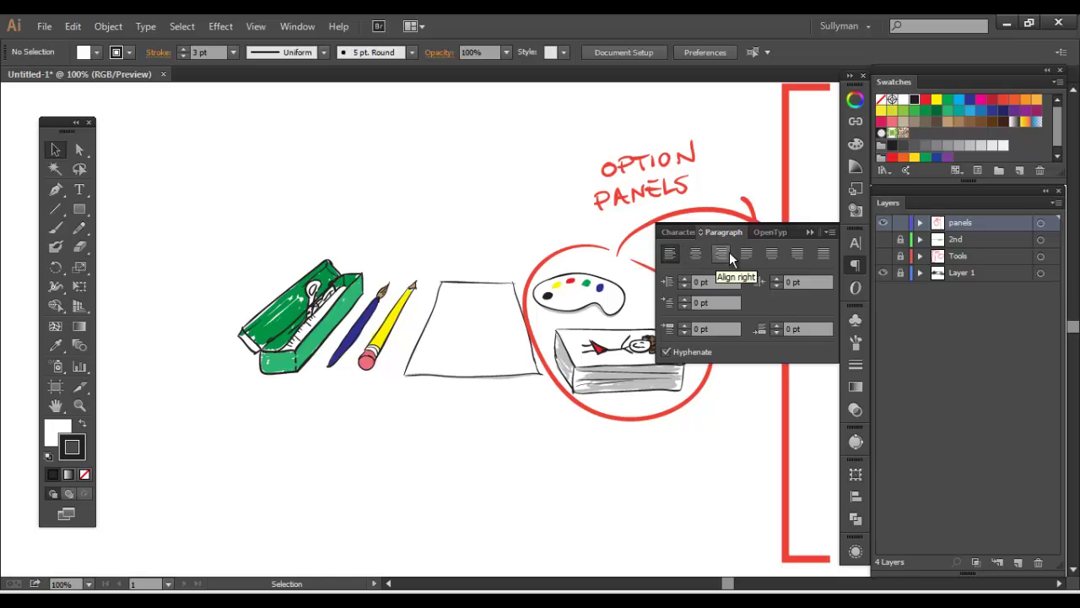
pyautogui.click(854, 288)
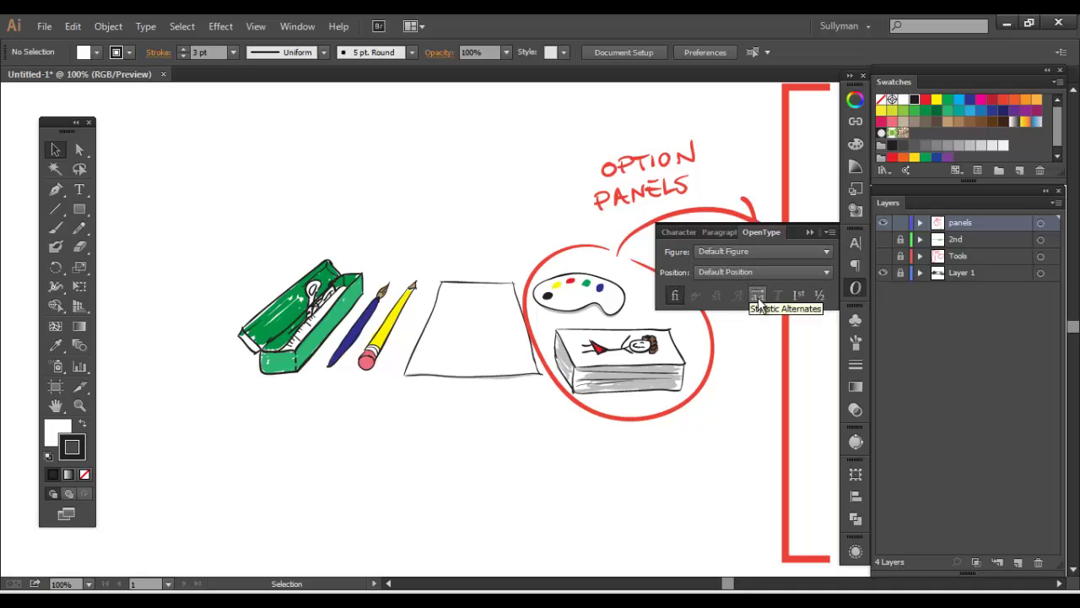
pyautogui.click(856, 288)
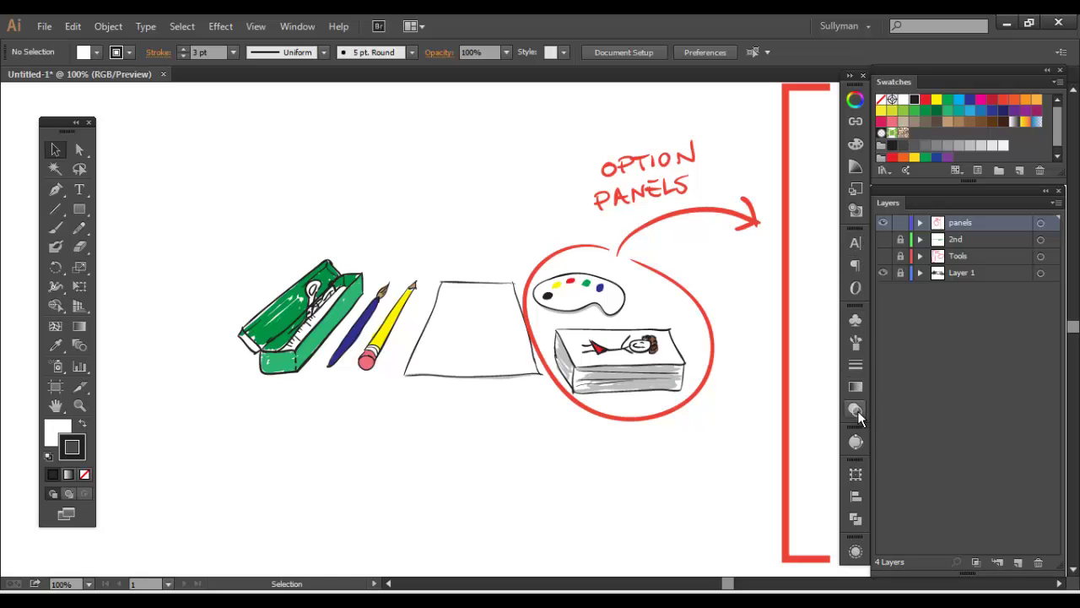
pyautogui.click(857, 340)
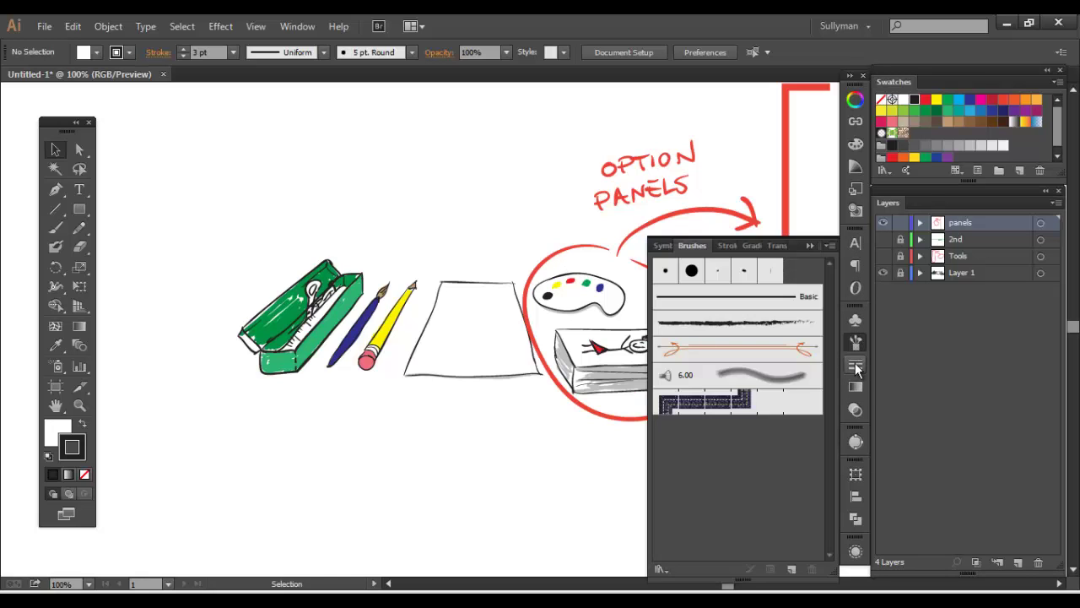
pyautogui.click(856, 366)
pyautogui.click(854, 387)
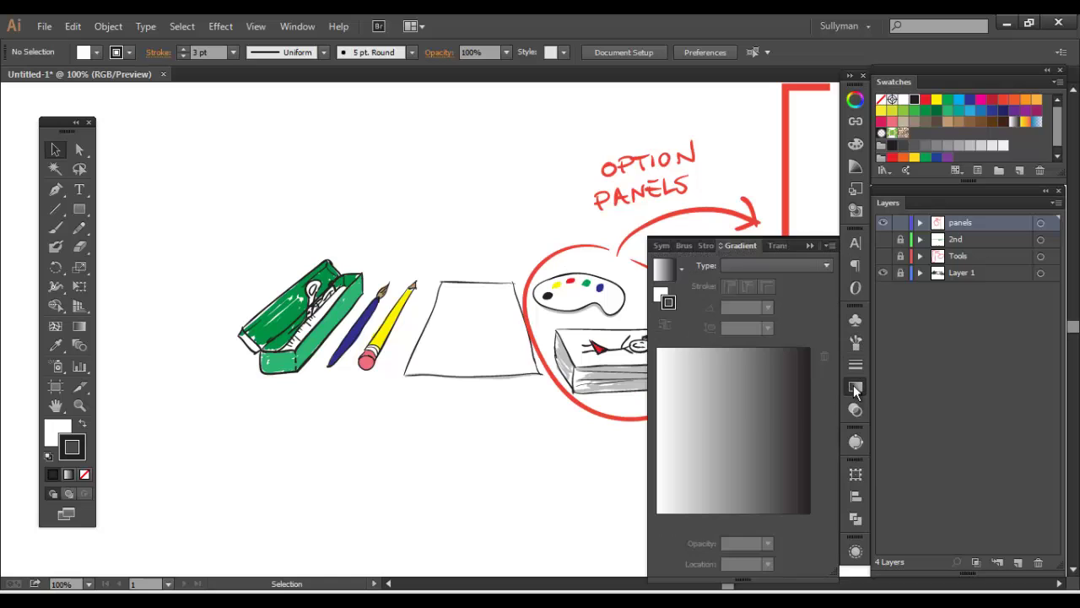
pyautogui.click(854, 443)
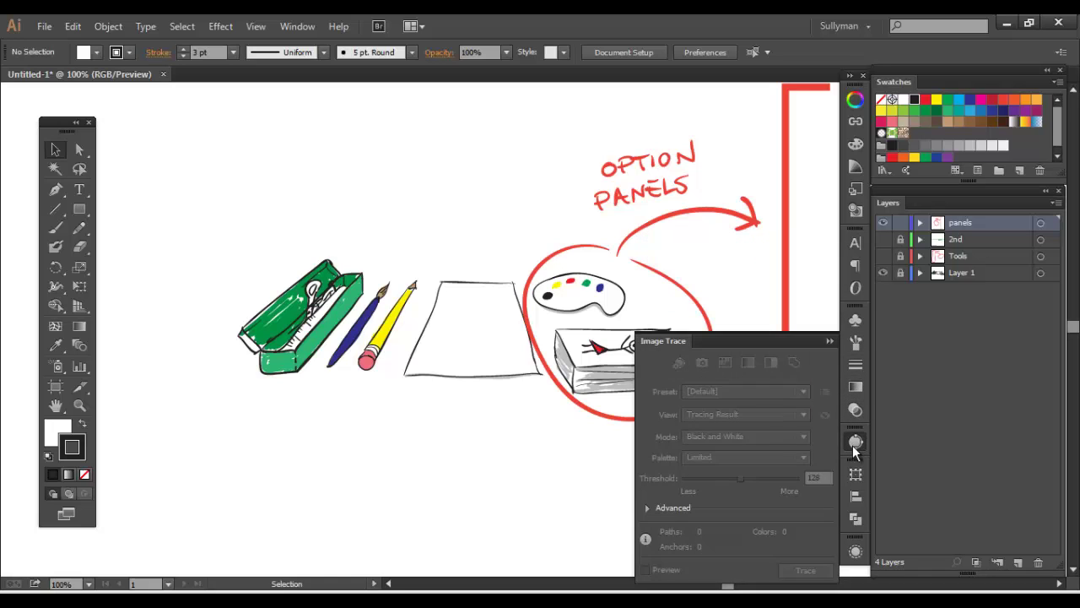
pyautogui.click(854, 443)
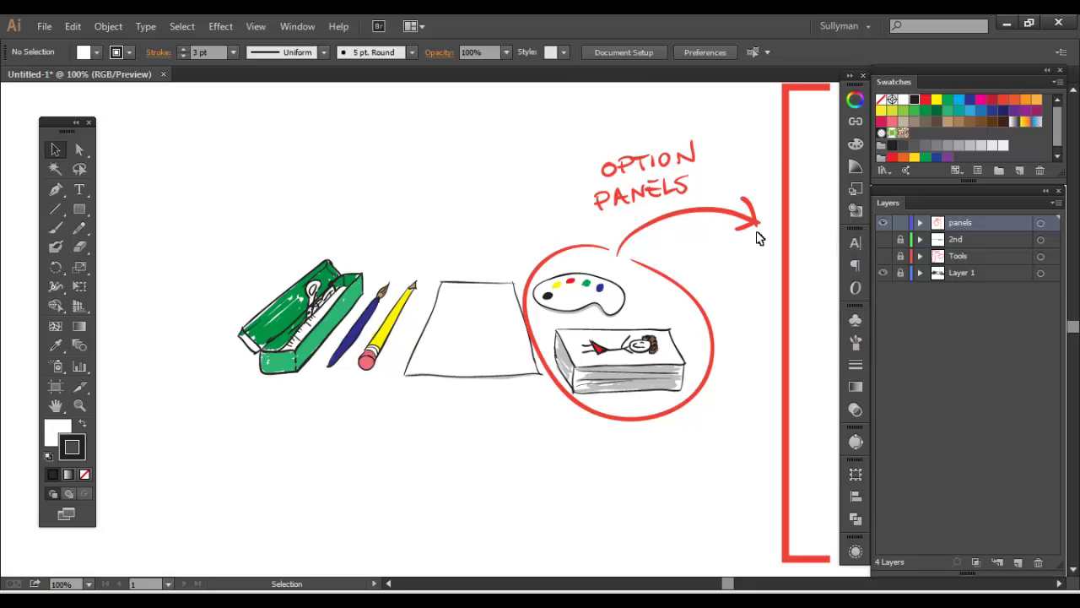
# Hide the panels layer's red annotation and browse the Window menu's panel list
pyautogui.click(884, 224)
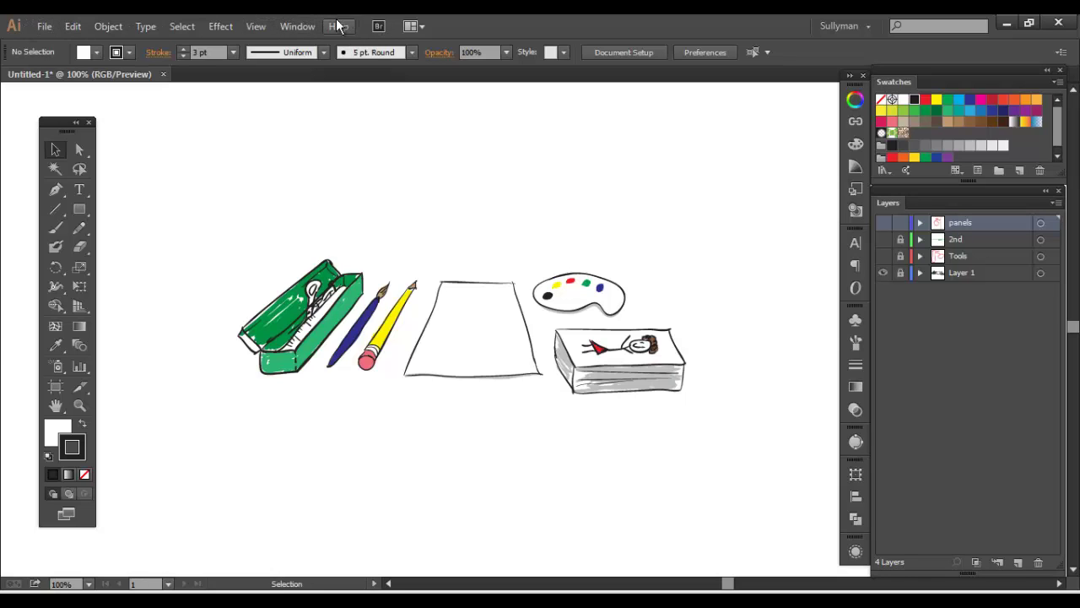
pyautogui.click(46, 28)
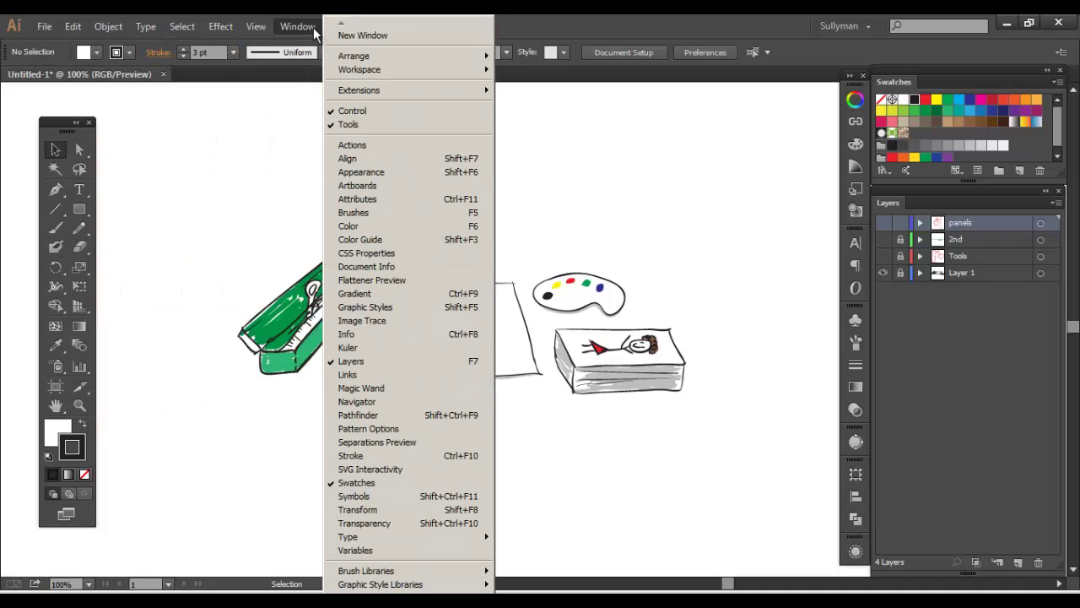
pyautogui.click(300, 28)
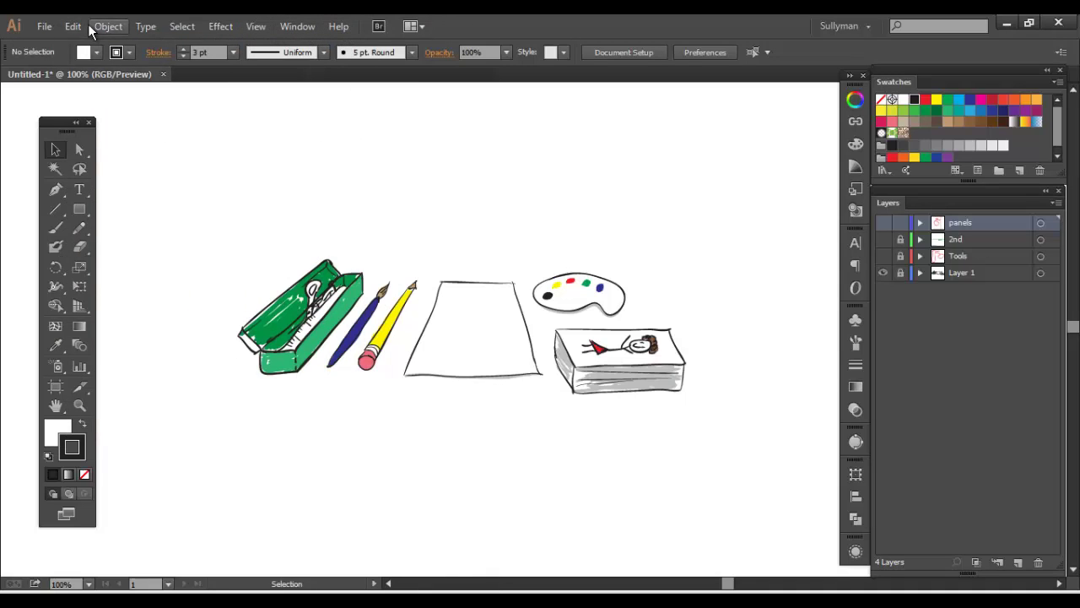
# Look through the File menu, then display the Edit menu's commands
pyautogui.click(45, 27)
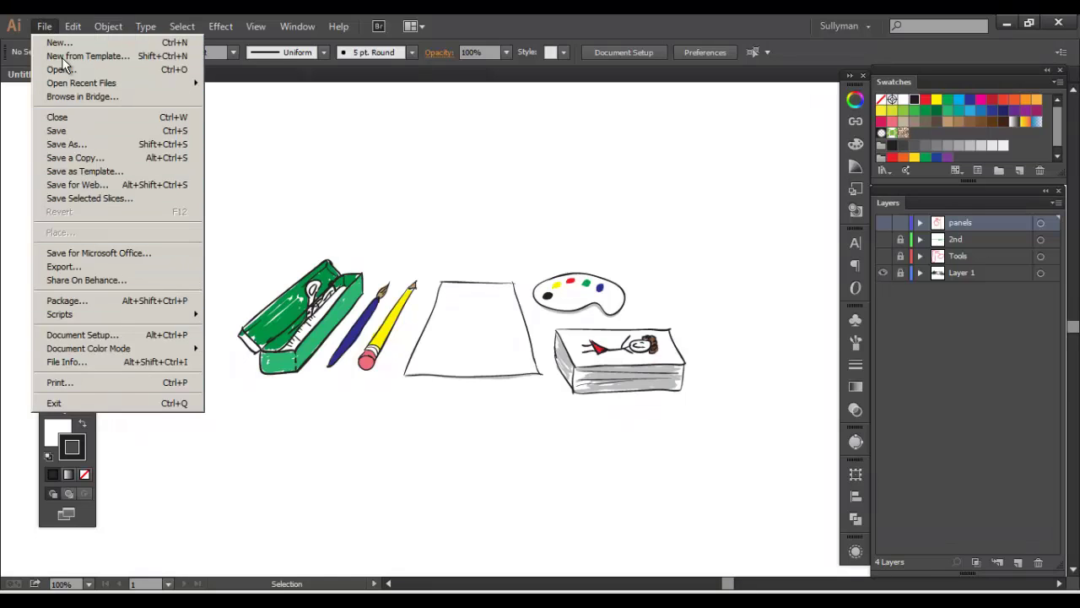
pyautogui.moveTo(71, 25)
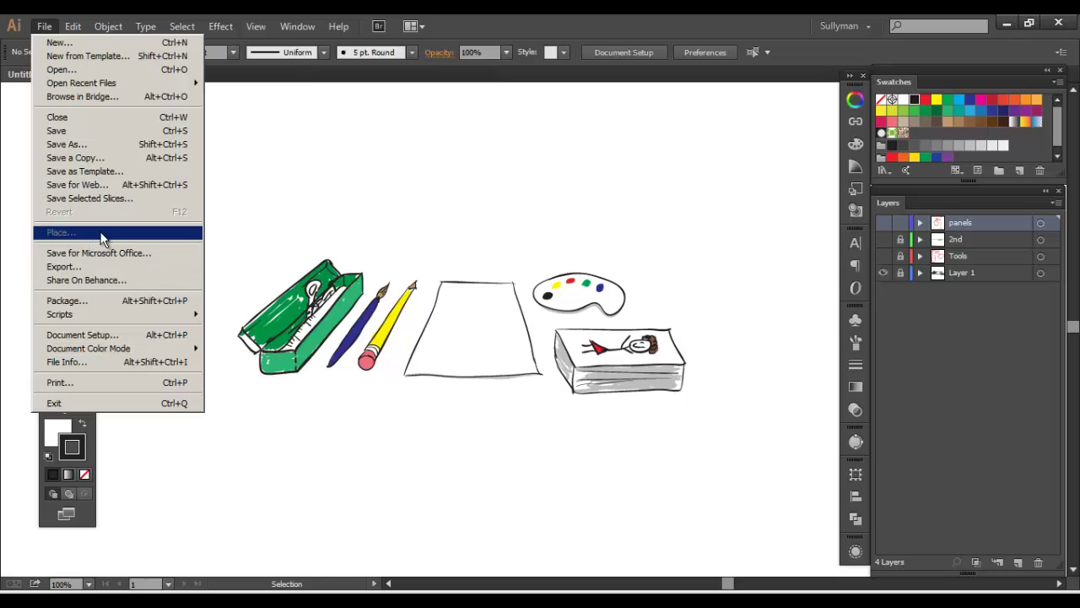
pyautogui.click(44, 28)
pyautogui.click(73, 27)
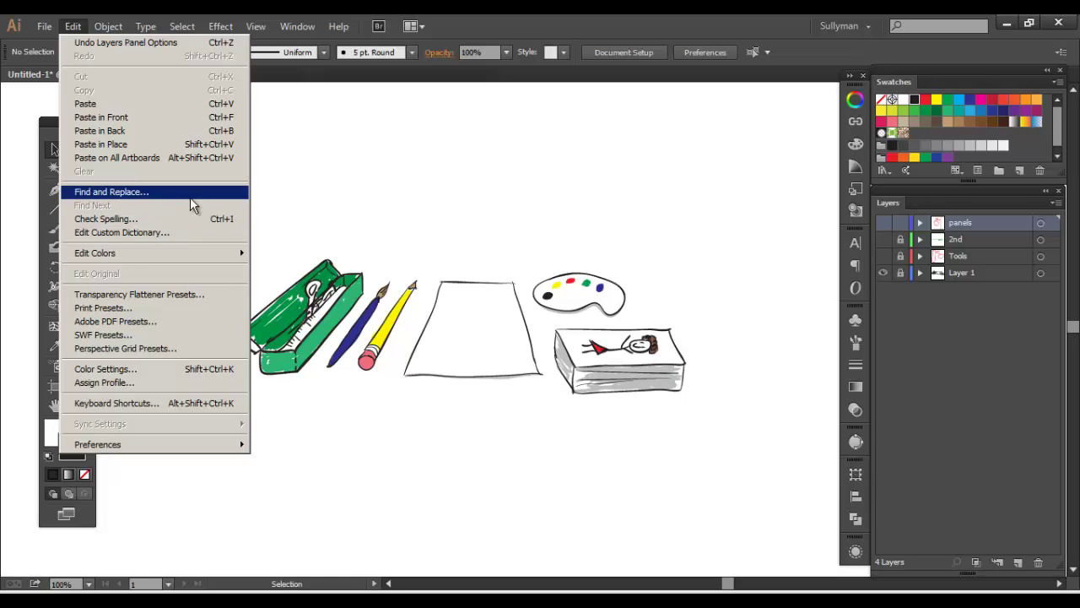
# View Find and Replace, close it with Done, and browse Edit > Preferences
pyautogui.click(123, 193)
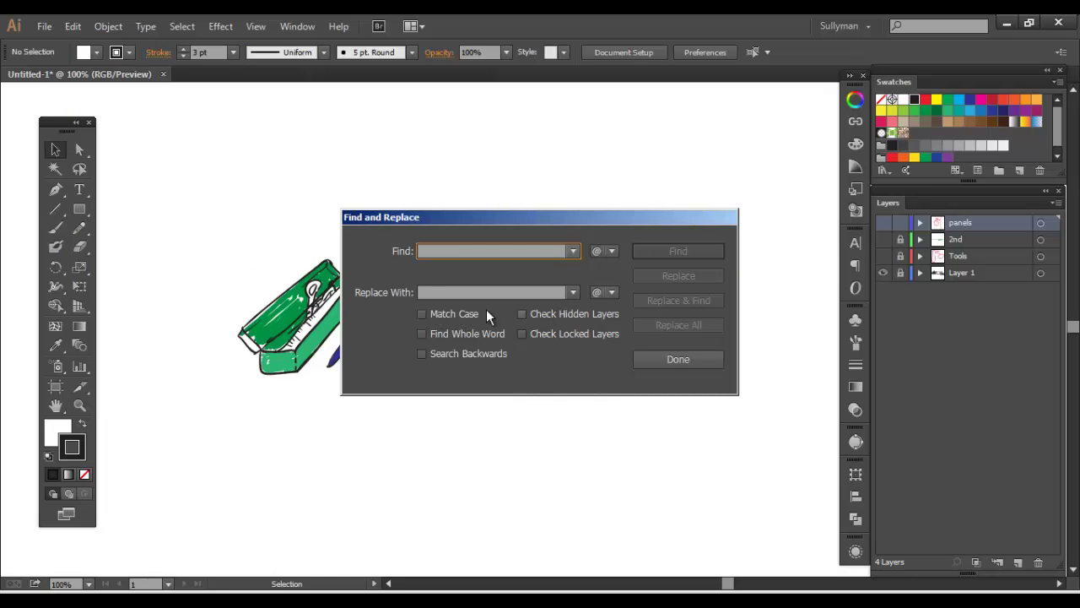
pyautogui.click(655, 360)
pyautogui.click(73, 26)
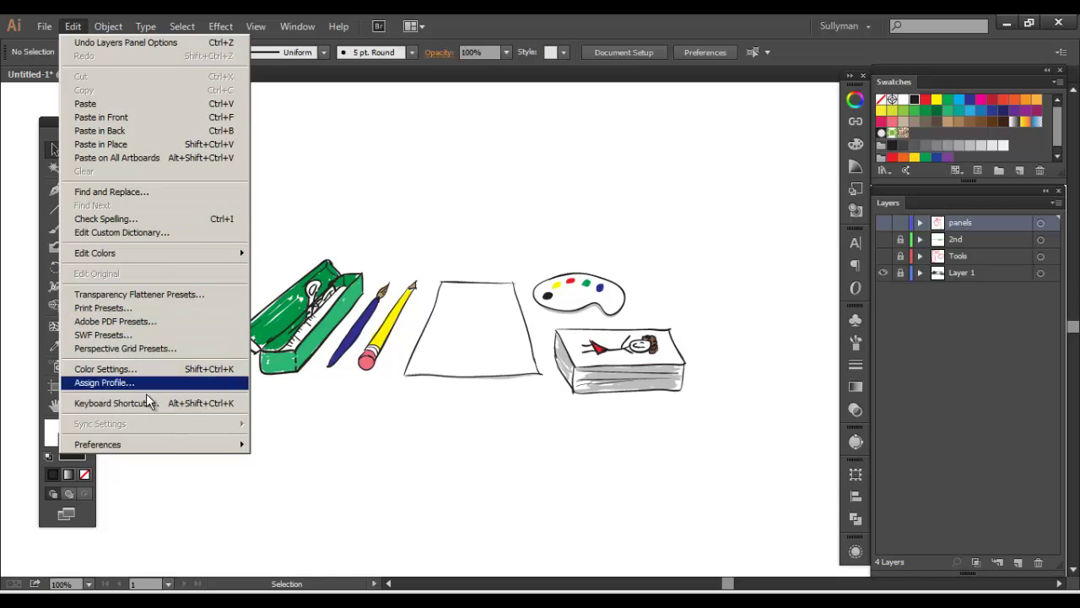
pyautogui.moveTo(146, 444)
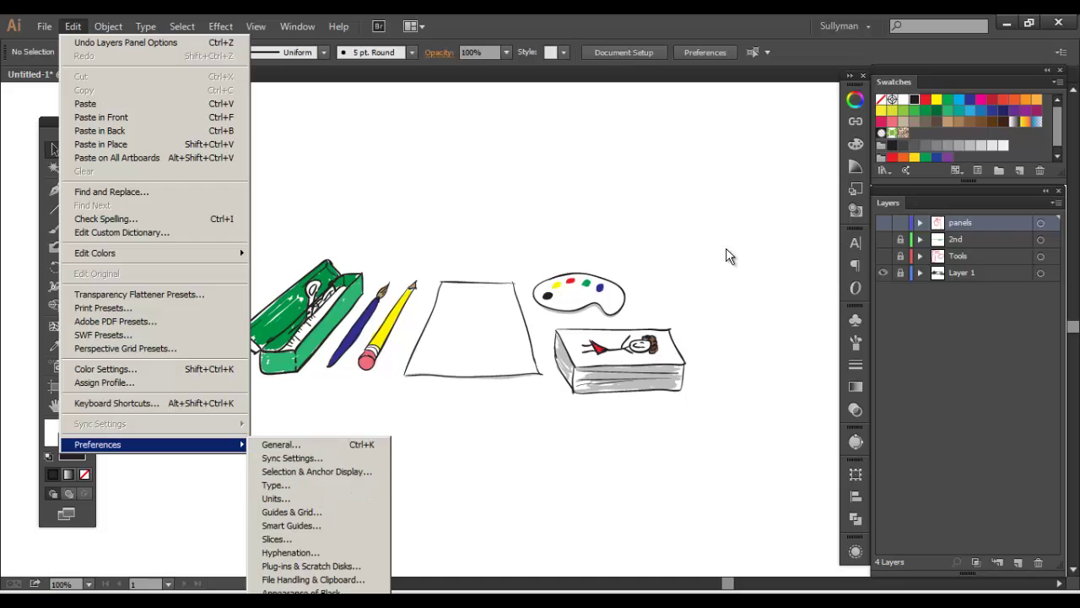
# Reopen the Character panel, check the font list keeping Myriad Pro, and show the File menu
pyautogui.click(856, 243)
pyautogui.click(856, 243)
pyautogui.click(856, 243)
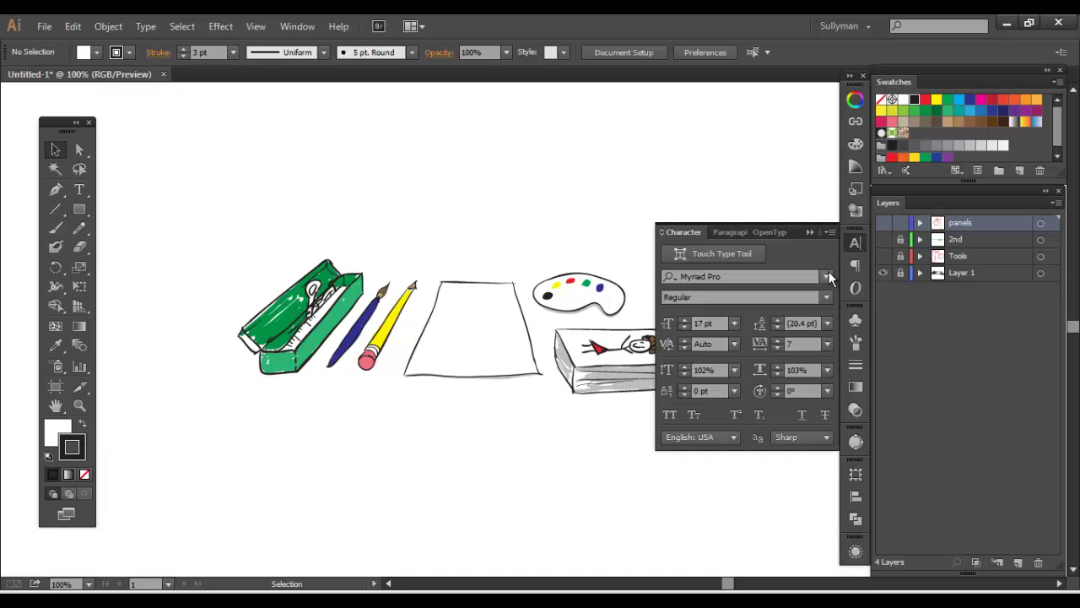
pyautogui.click(826, 276)
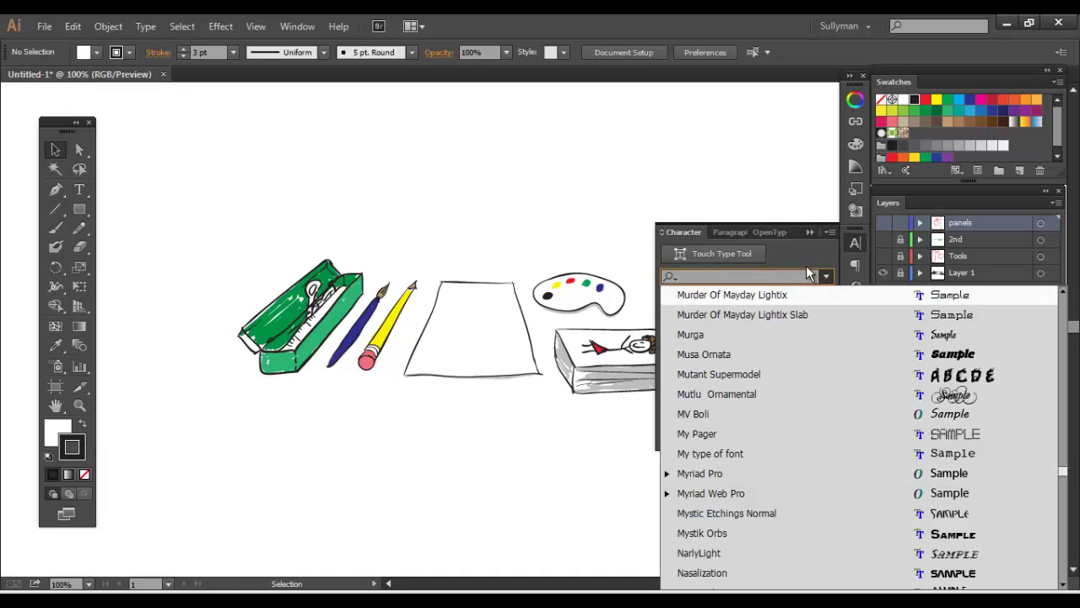
pyautogui.press('Escape')
pyautogui.click(76, 28)
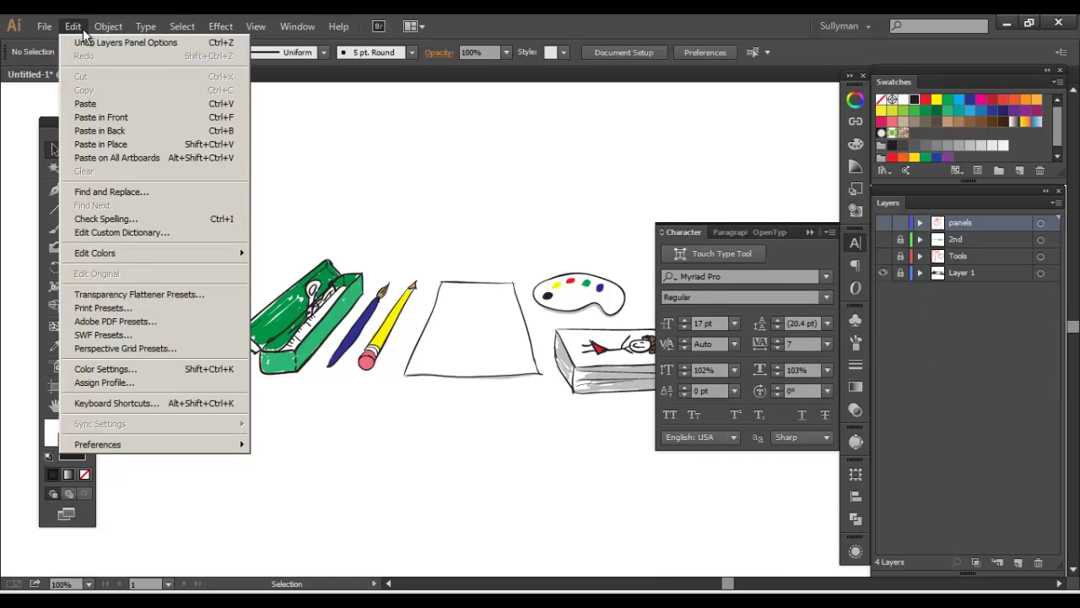
pyautogui.moveTo(43, 27)
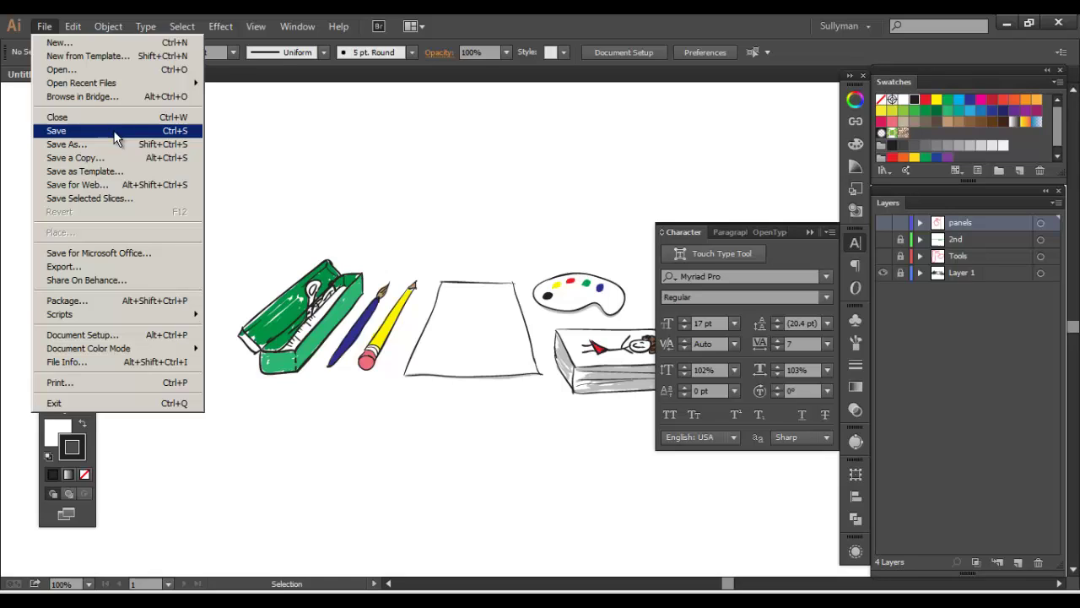
# Browse the File menu down to Document Color Mode
pyautogui.moveTo(112, 350)
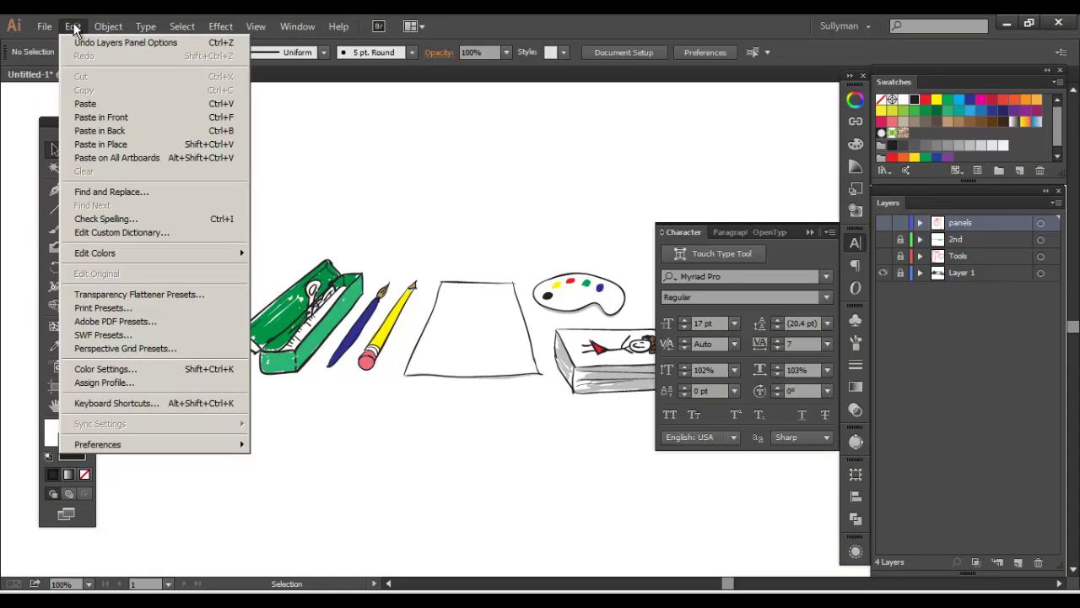
# Close the Edit menu, glance through the Object menu, and collapse the Character panel
pyautogui.click(73, 27)
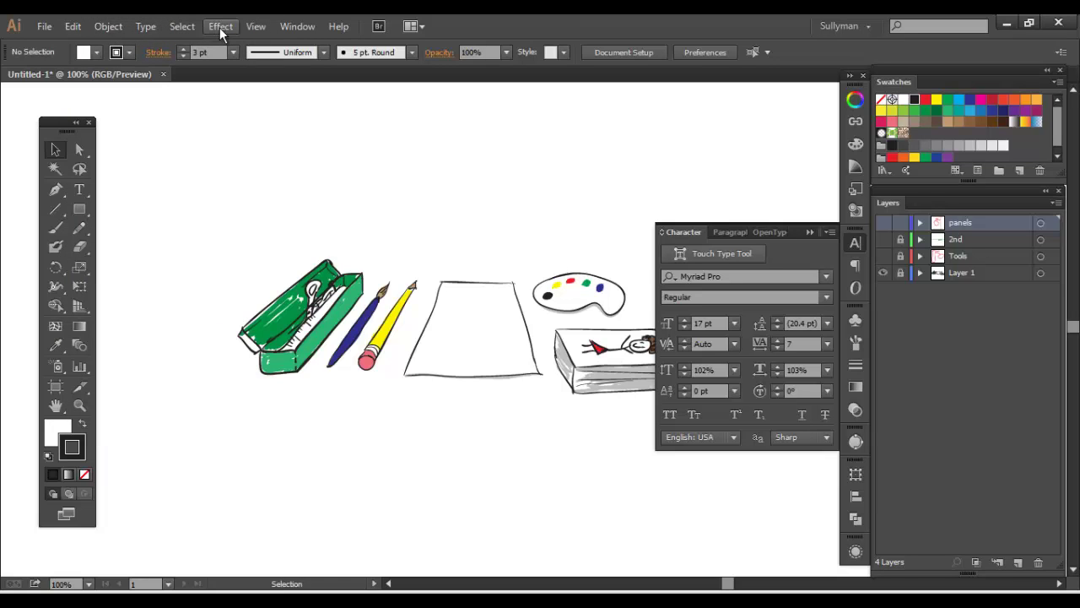
pyautogui.click(113, 31)
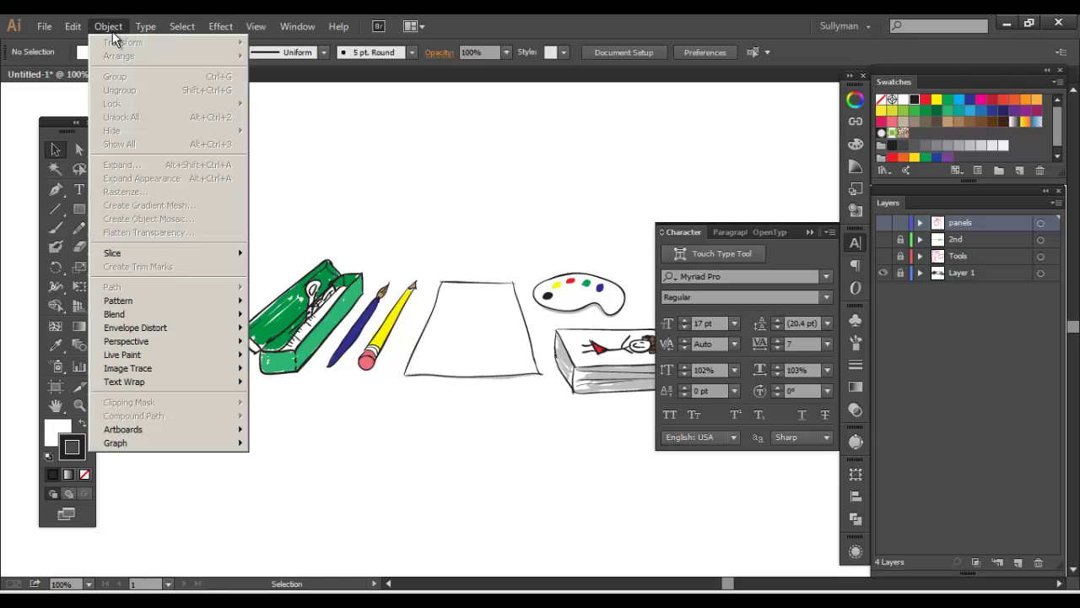
pyautogui.click(112, 31)
pyautogui.click(112, 31)
pyautogui.click(112, 31)
pyautogui.click(863, 244)
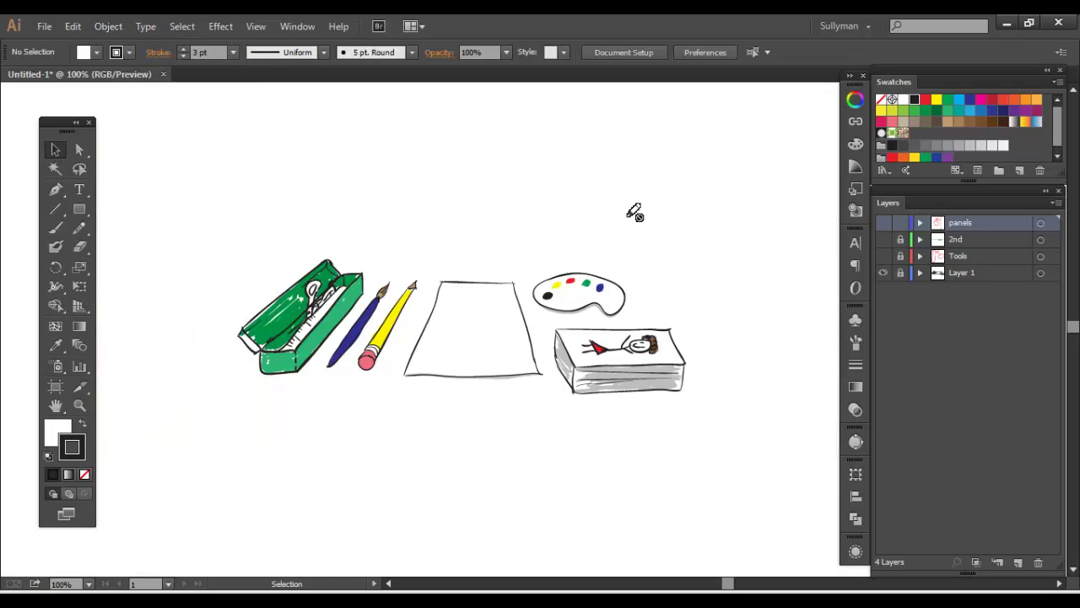
# Unlock Layer 1, then marquee-select and deselect the pencil case and blue pencil
pyautogui.click(900, 272)
pyautogui.moveTo(278, 229); pyautogui.dragTo(373, 350)
pyautogui.click(449, 253)
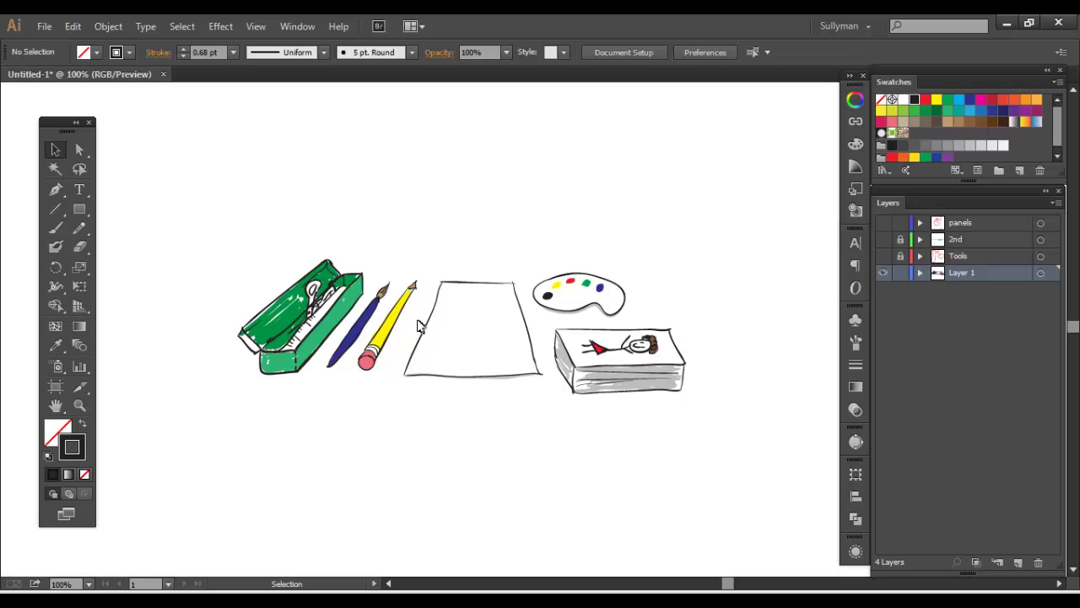
pyautogui.click(444, 331)
pyautogui.click(478, 282)
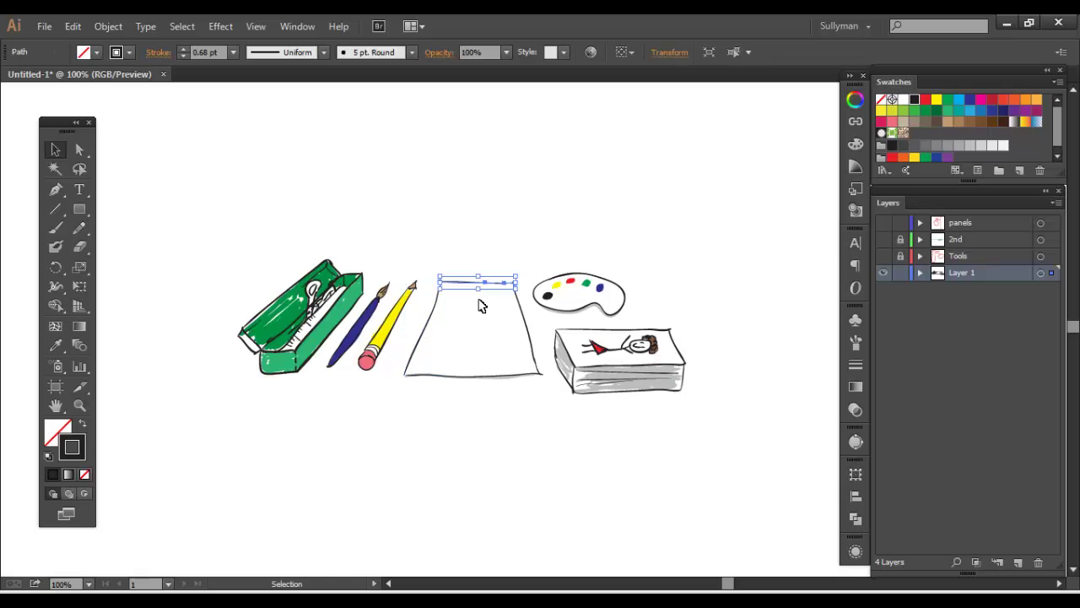
pyautogui.click(529, 337)
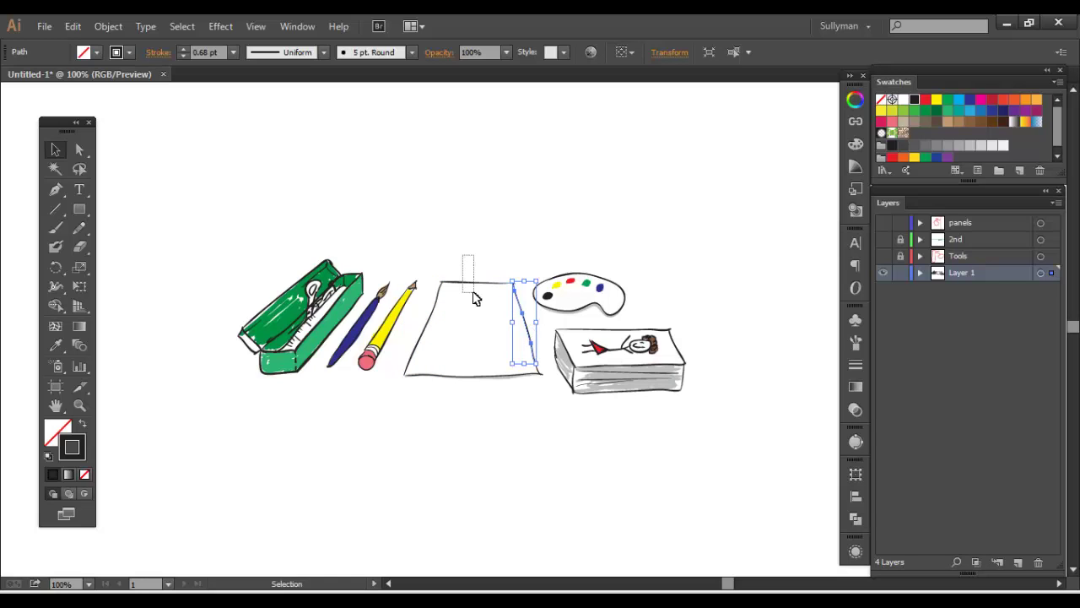
pyautogui.click(474, 284)
pyautogui.click(471, 254)
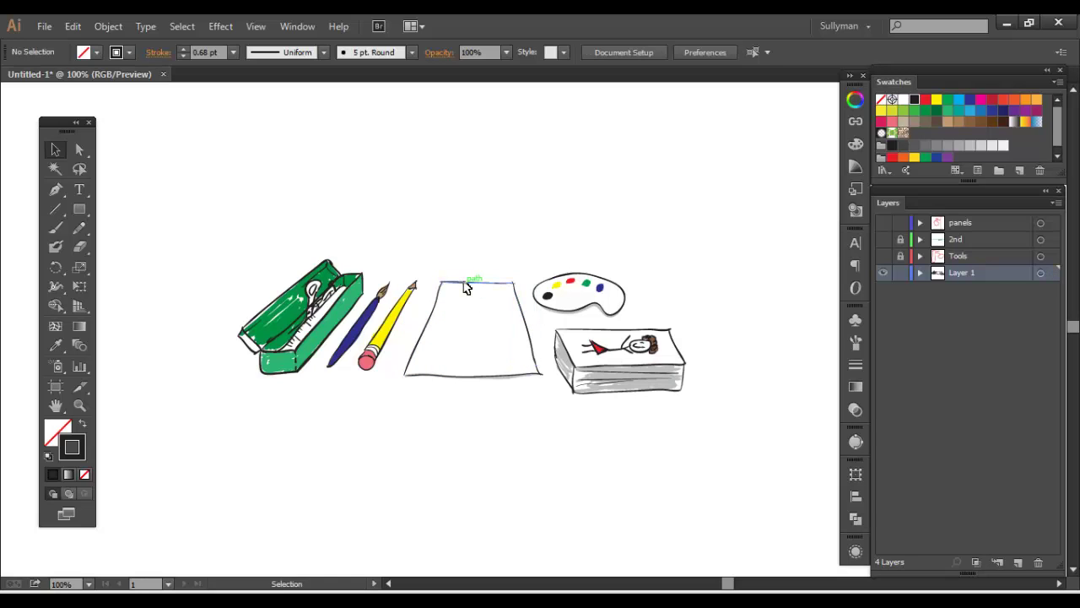
pyautogui.click(473, 282)
pyautogui.click(512, 236)
pyautogui.moveTo(437, 251); pyautogui.dragTo(676, 309)
pyautogui.click(648, 405)
pyautogui.click(598, 288)
pyautogui.moveTo(227, 243); pyautogui.dragTo(544, 448)
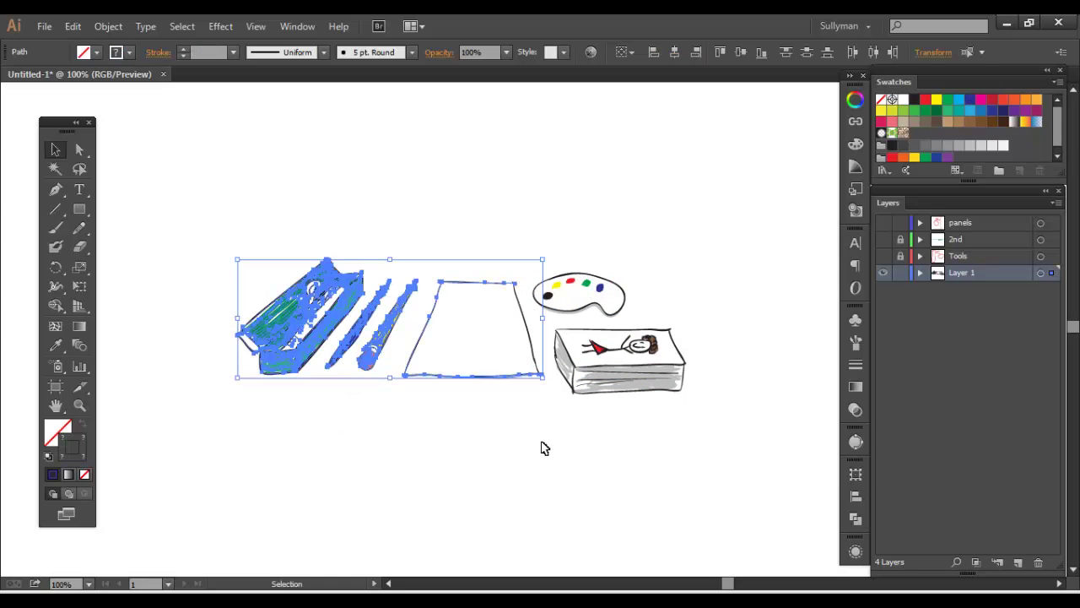
# Create a WORD text object above the drawing with the Type tool
pyautogui.click(211, 152)
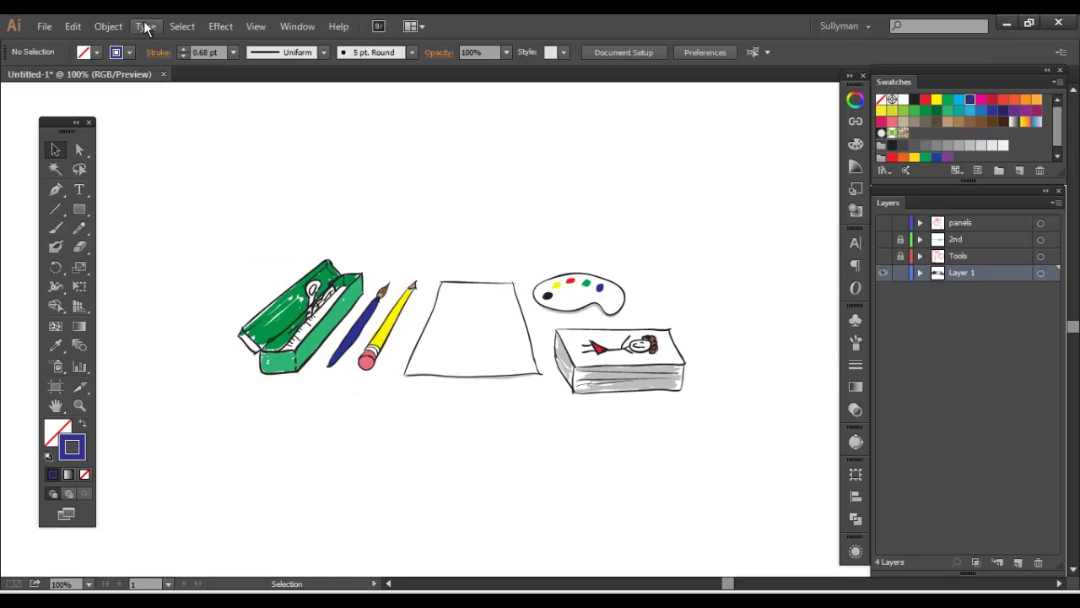
pyautogui.click(144, 27)
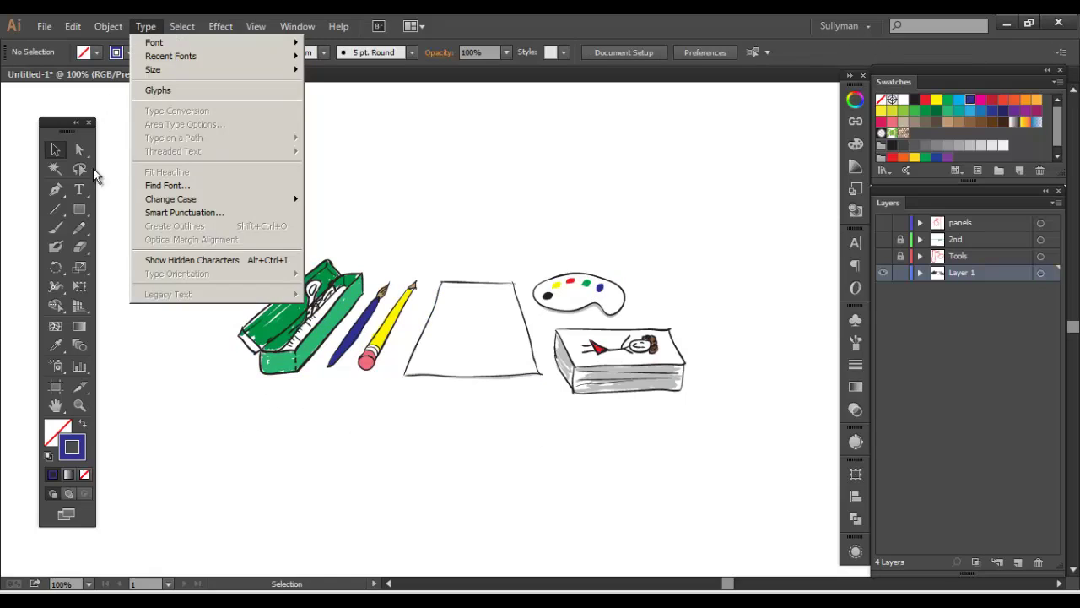
pyautogui.click(80, 189)
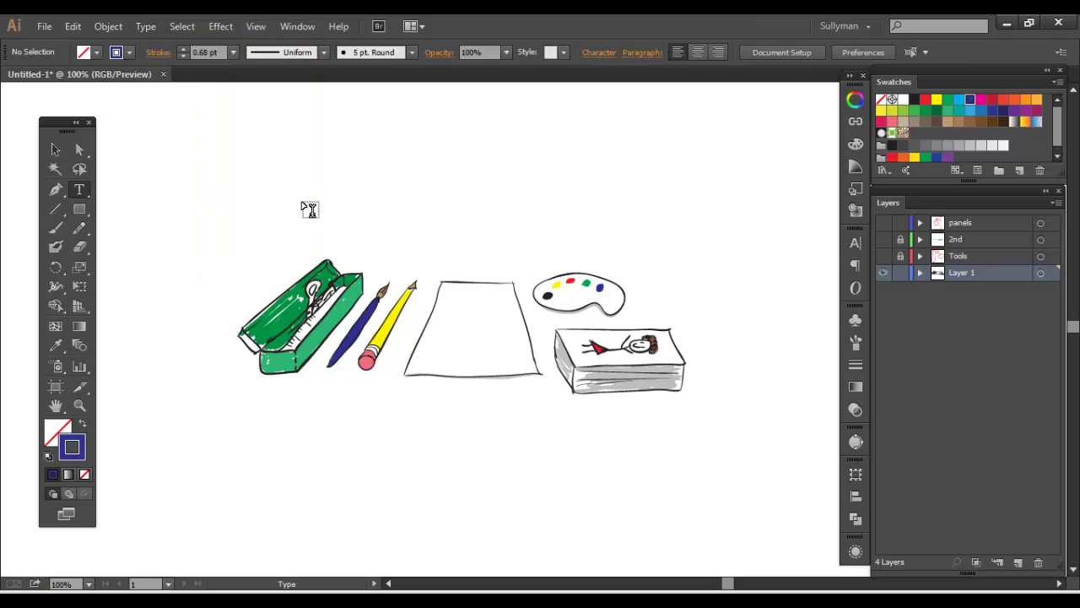
pyautogui.click(411, 190)
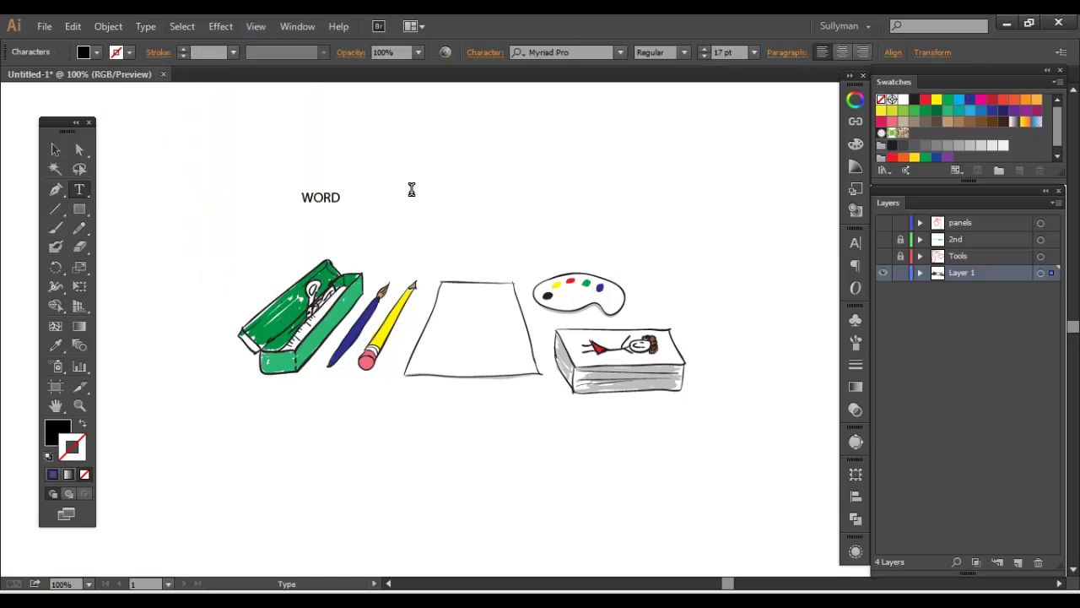
# Scale WORD up to about 75 pt and position it above the sketch
pyautogui.click(55, 149)
pyautogui.click(320, 197)
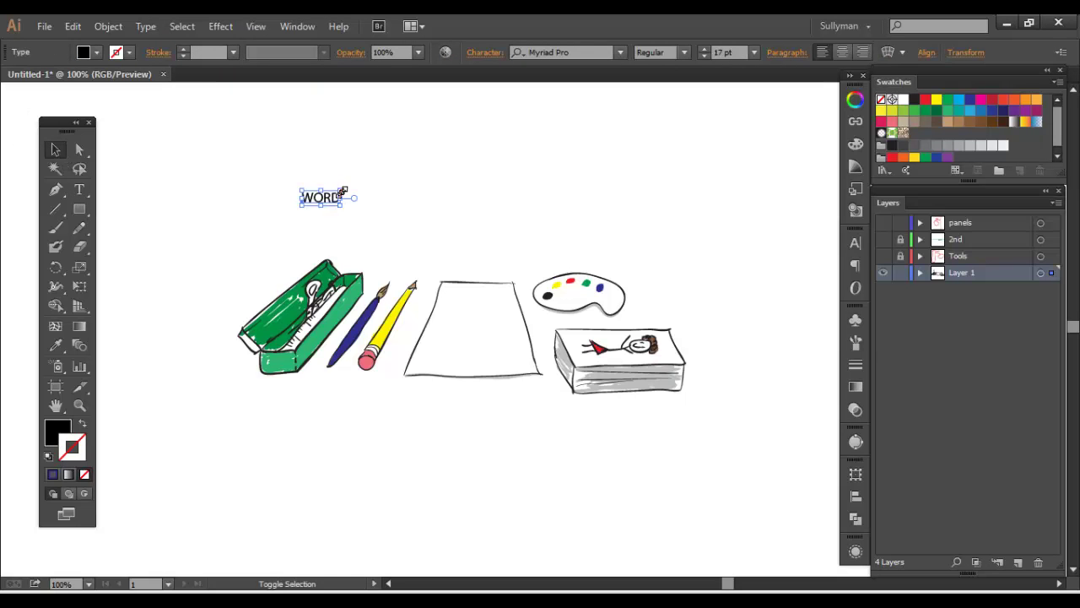
pyautogui.moveTo(342, 189); pyautogui.dragTo(474, 138)
pyautogui.moveTo(413, 173); pyautogui.dragTo(370, 198)
pyautogui.click(145, 26)
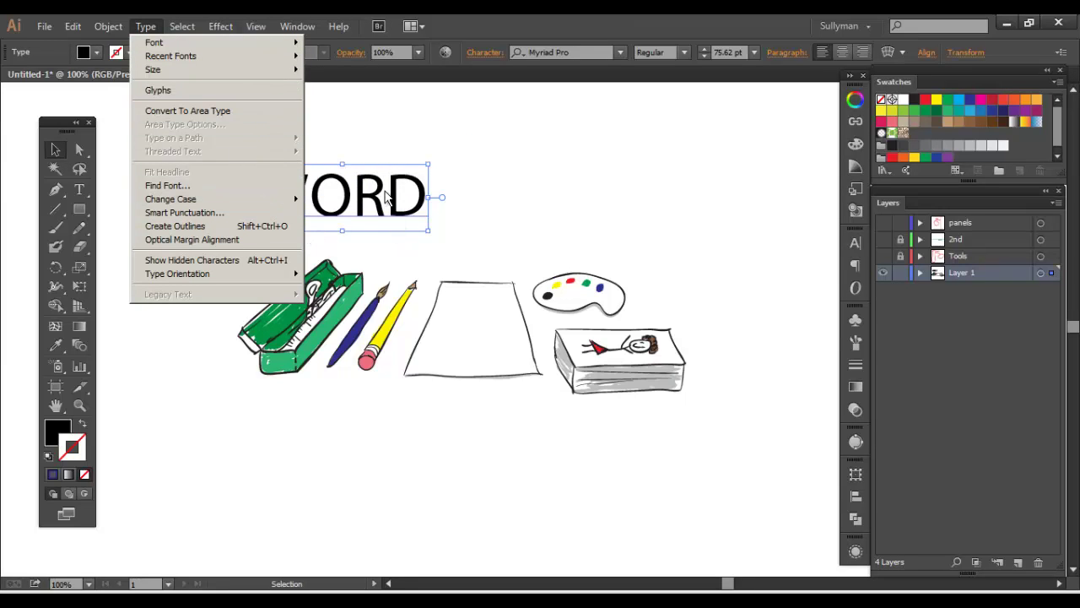
pyautogui.moveTo(365, 206)
pyautogui.mouseDown()
pyautogui.moveTo(459, 196)
pyautogui.moveTo(386, 202)
pyautogui.mouseUp()
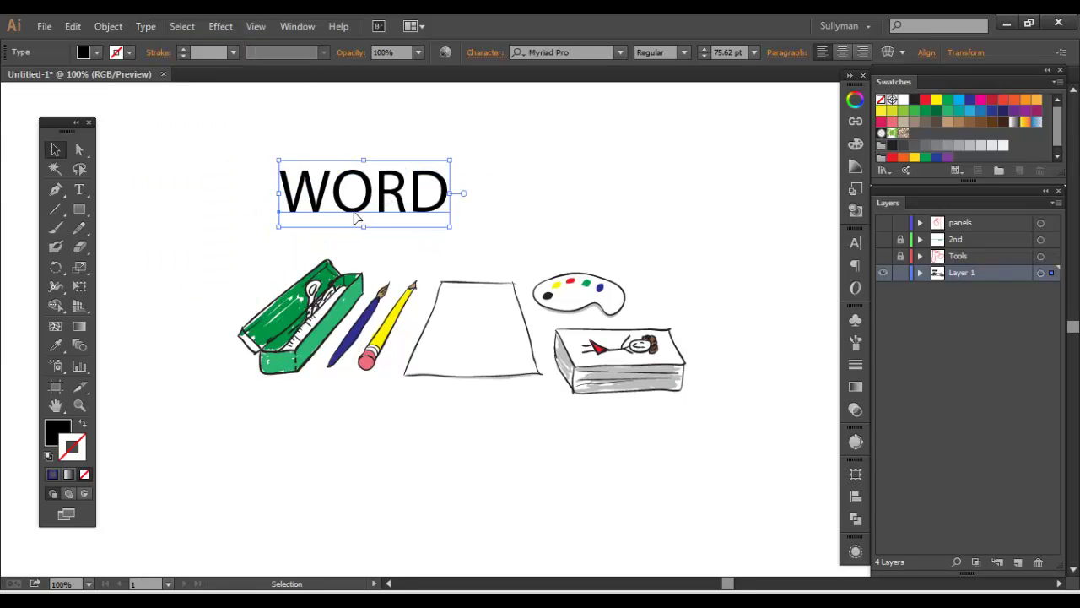
# Open the Character panel, browse its Character, Paragraph and OpenType tabs, then reselect WORD
pyautogui.click(147, 27)
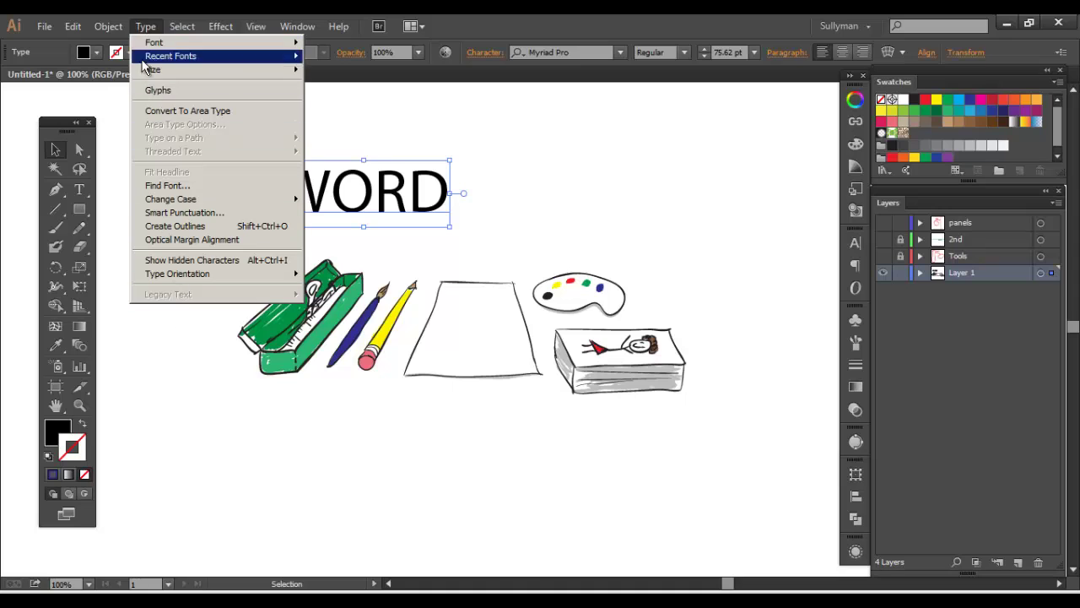
pyautogui.moveTo(182, 26)
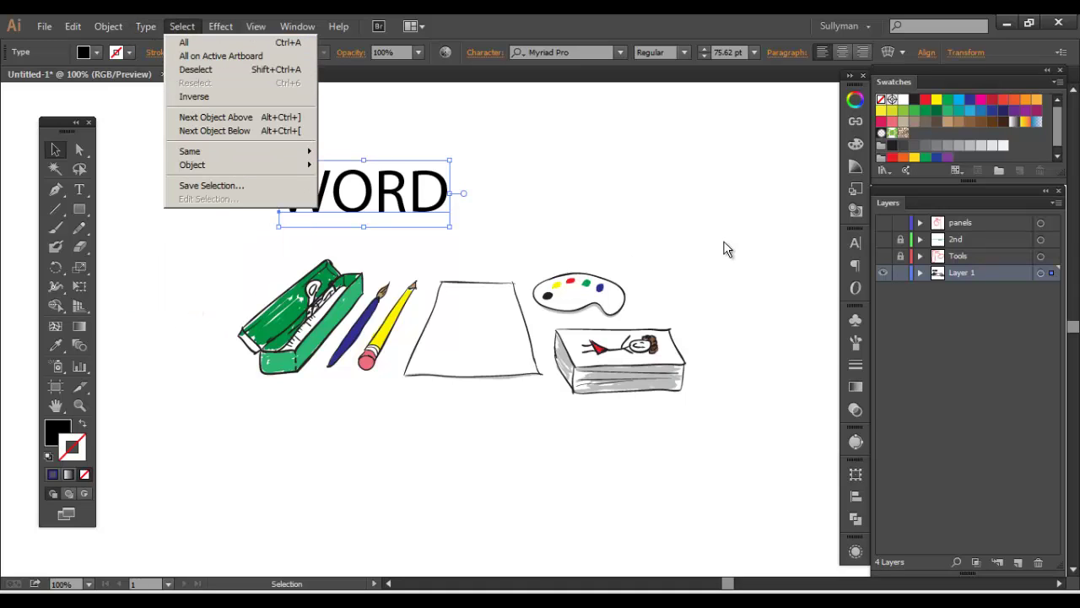
pyautogui.click(855, 244)
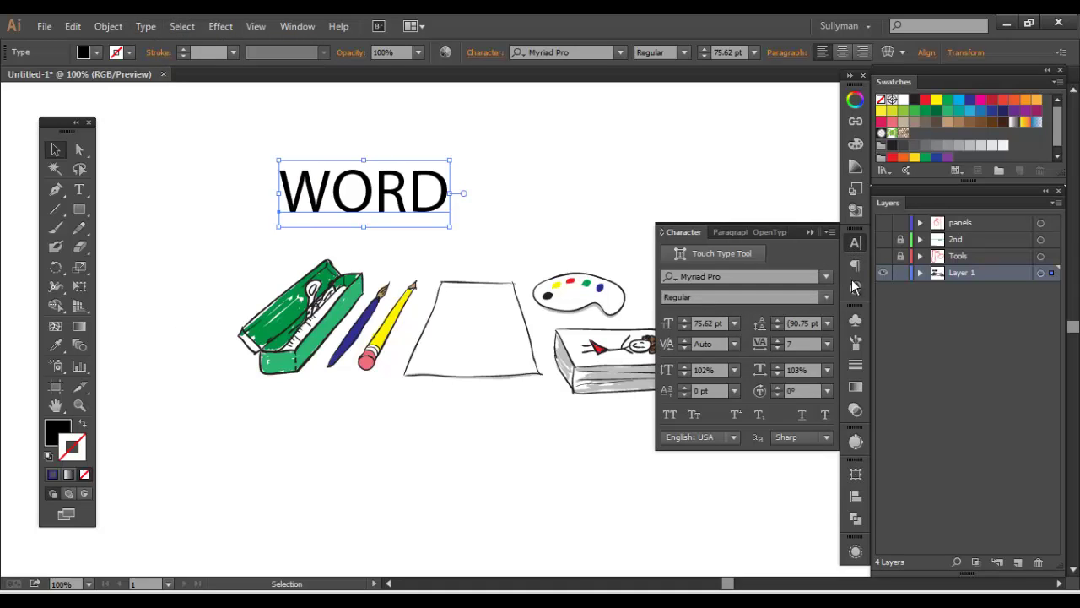
pyautogui.click(855, 265)
pyautogui.click(855, 244)
pyautogui.click(855, 266)
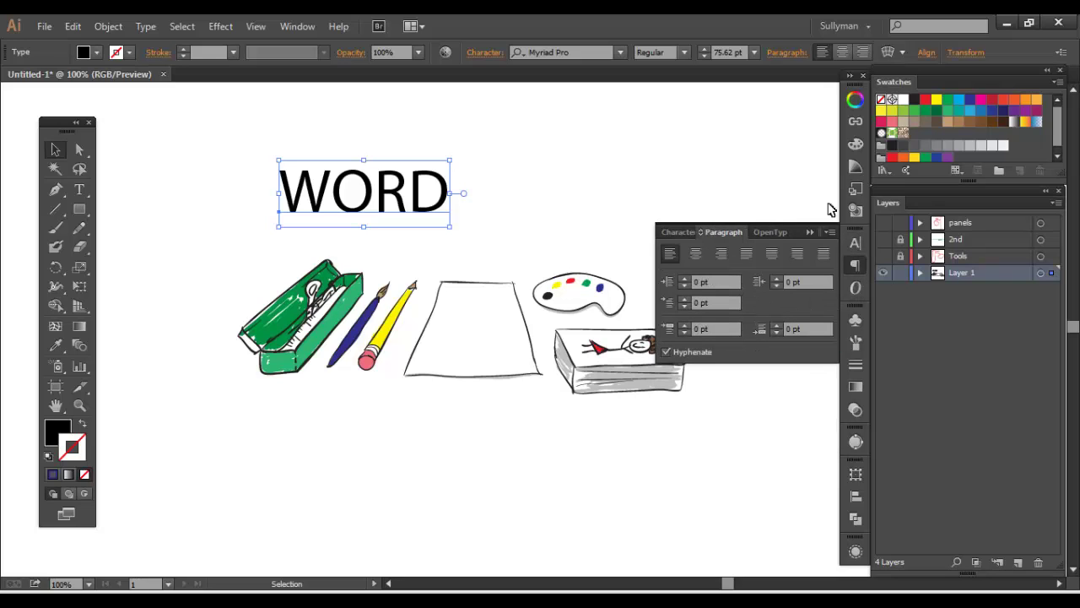
pyautogui.click(855, 288)
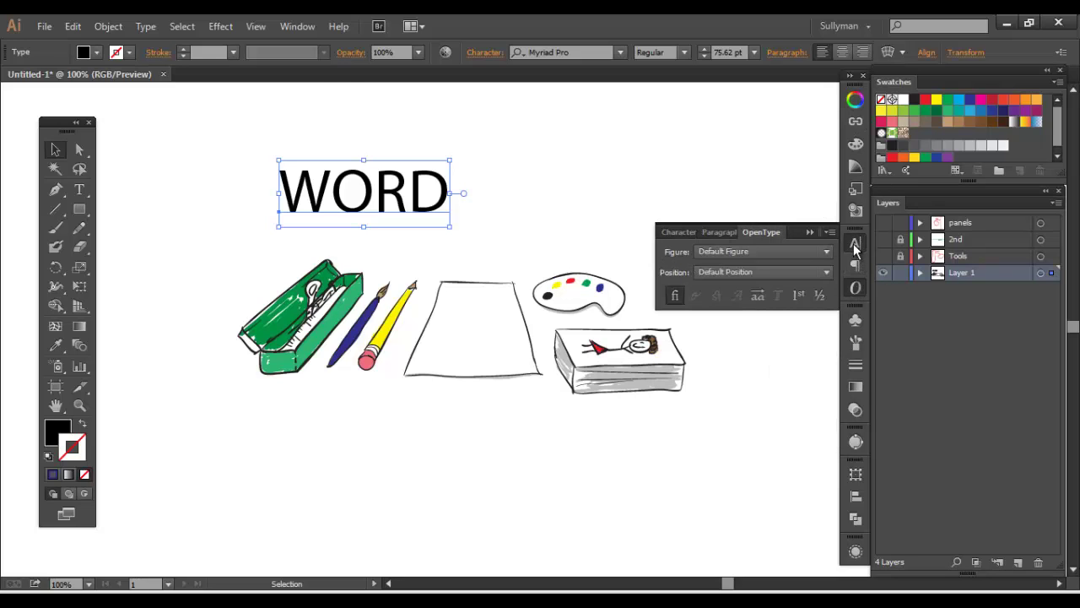
pyautogui.click(855, 244)
pyautogui.click(224, 177)
pyautogui.click(434, 183)
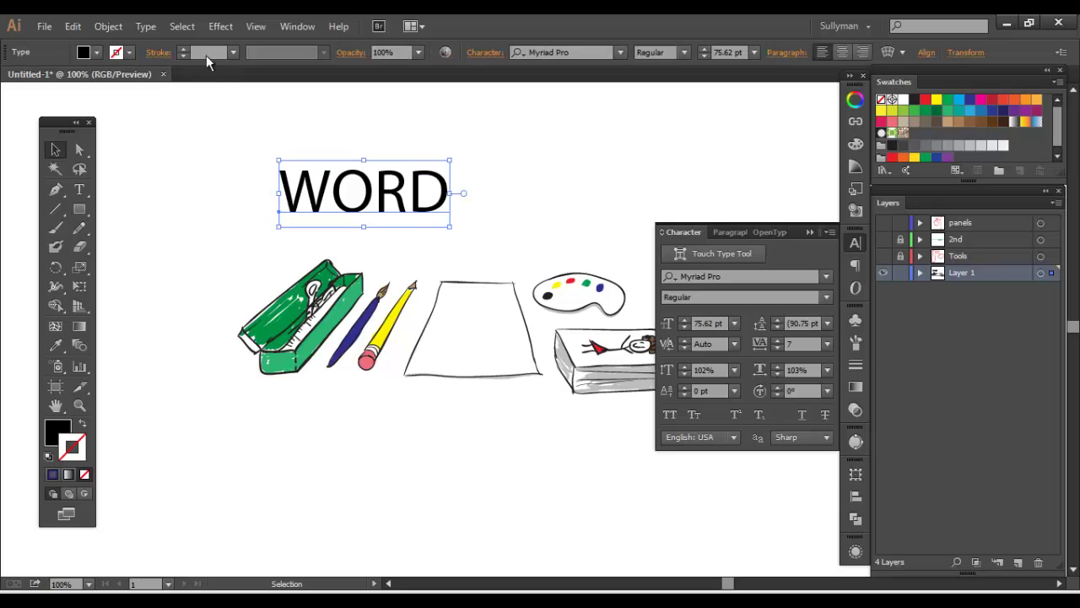
# Select all paths sharing the same appearance via Select > Same > Appearance
pyautogui.click(224, 144)
pyautogui.click(181, 27)
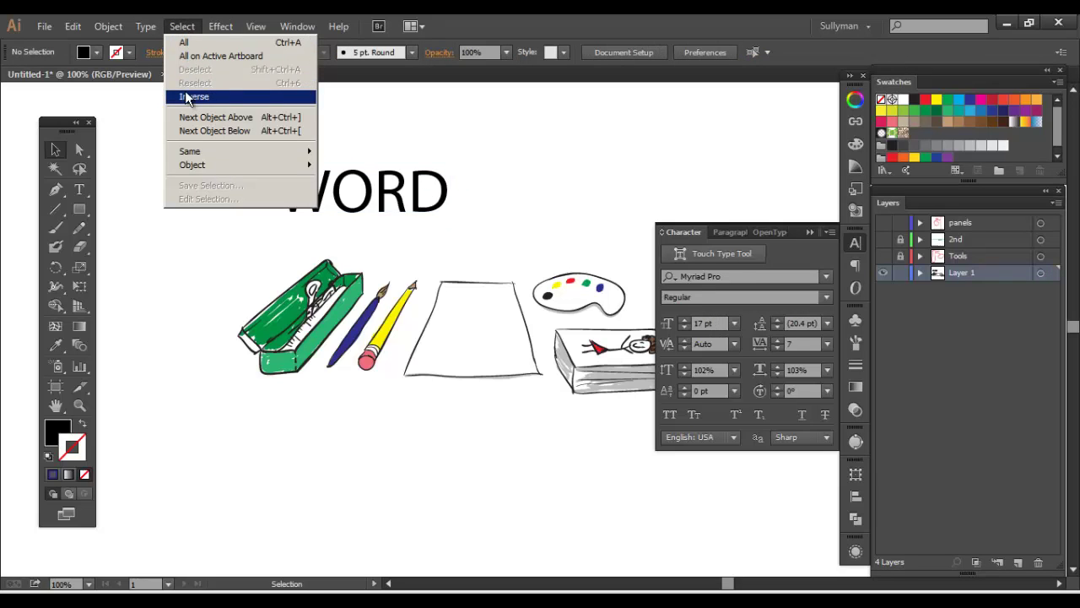
pyautogui.click(414, 204)
pyautogui.click(415, 204)
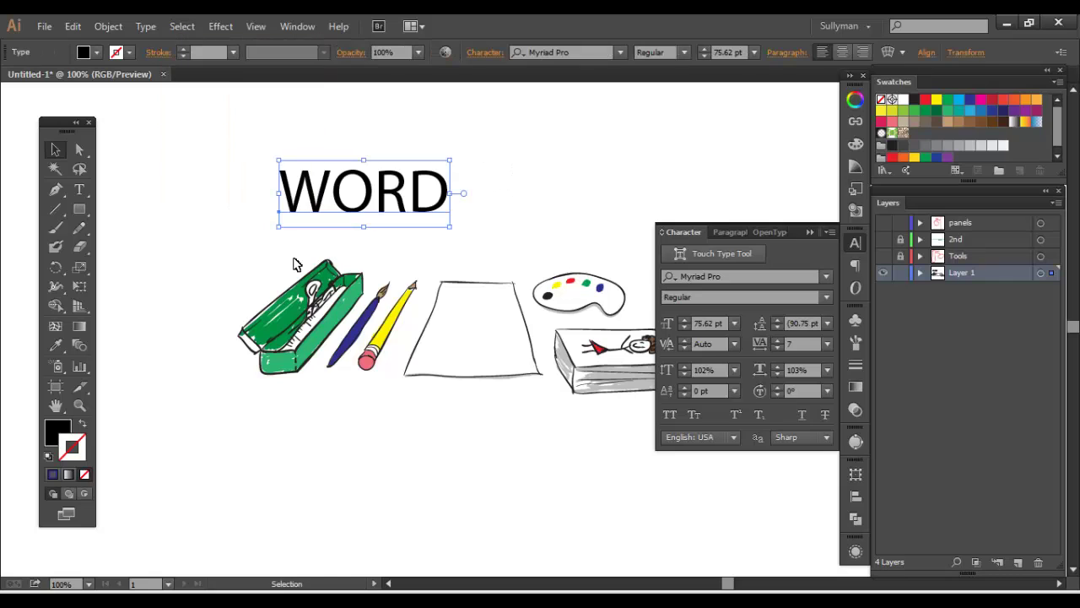
pyautogui.click(395, 315)
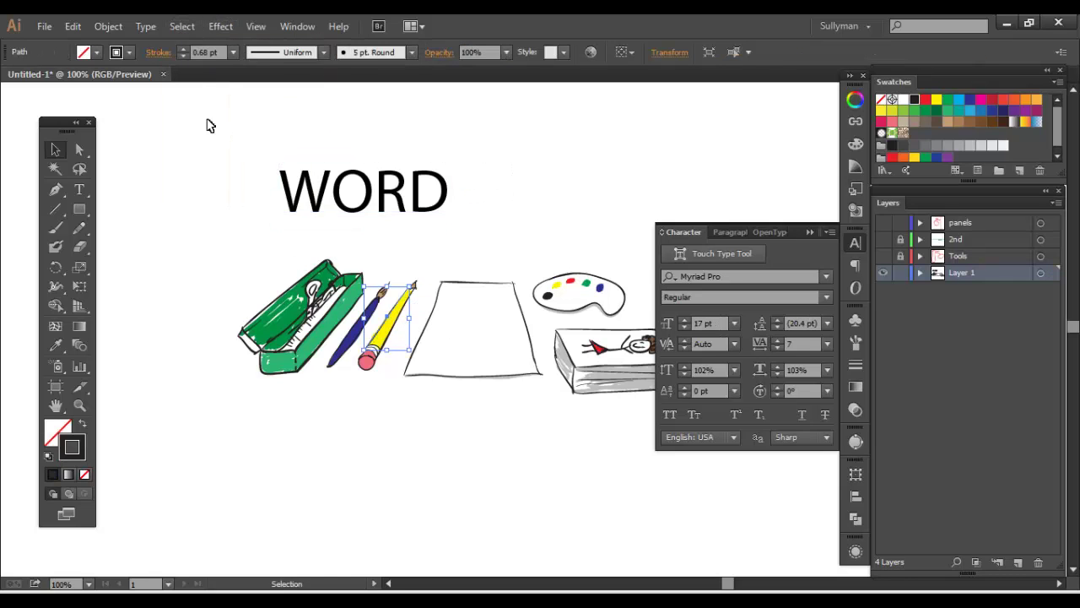
pyautogui.click(188, 26)
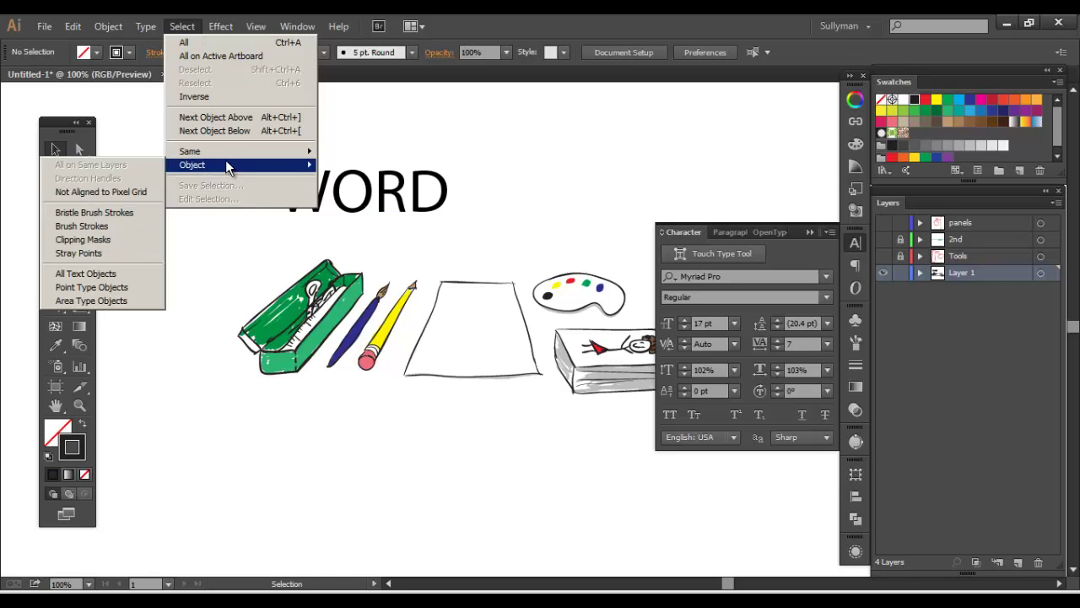
pyautogui.moveTo(224, 153)
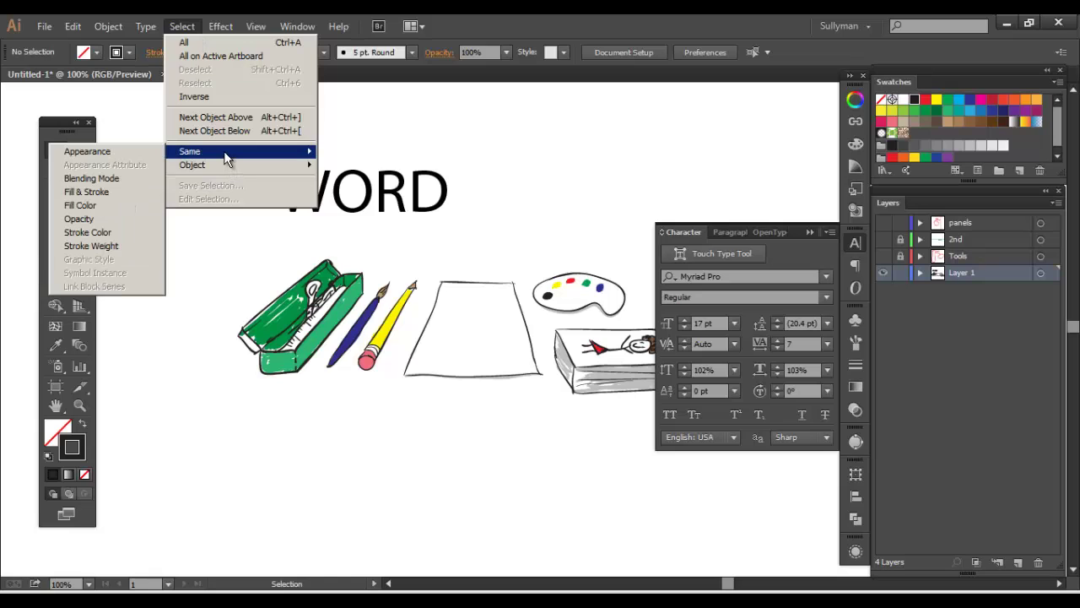
pyautogui.click(116, 156)
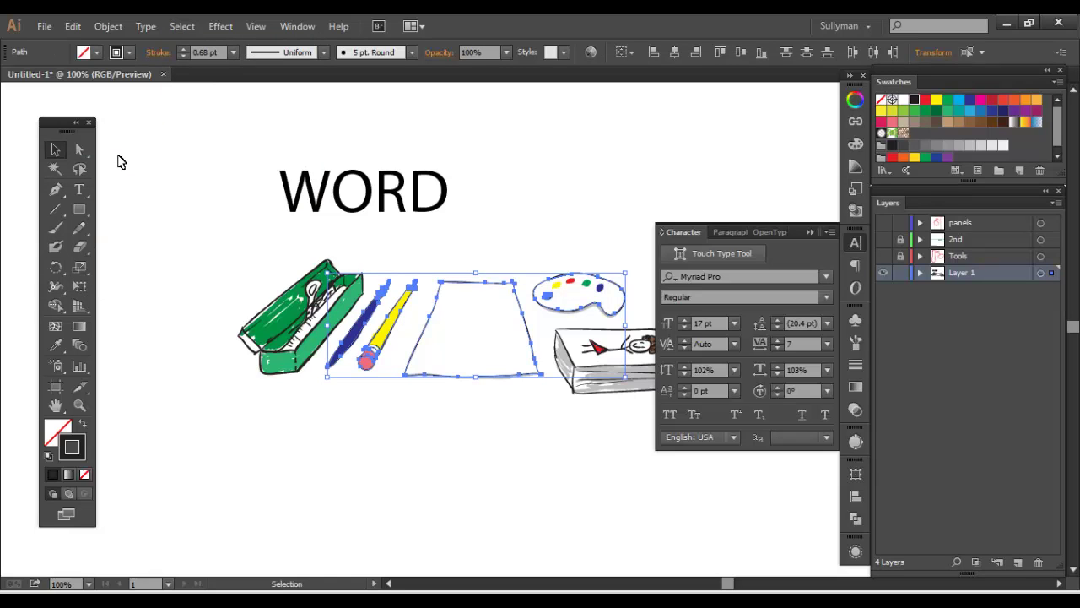
# Select every text object with Select > Object > All Text Objects
pyautogui.click(171, 29)
pyautogui.moveTo(184, 165)
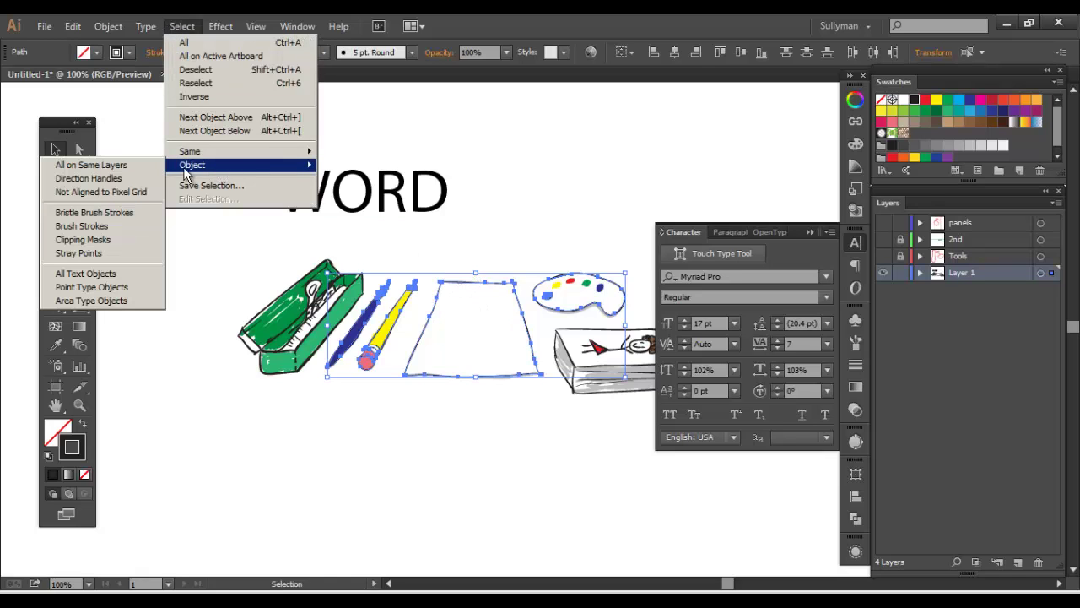
pyautogui.moveTo(230, 159)
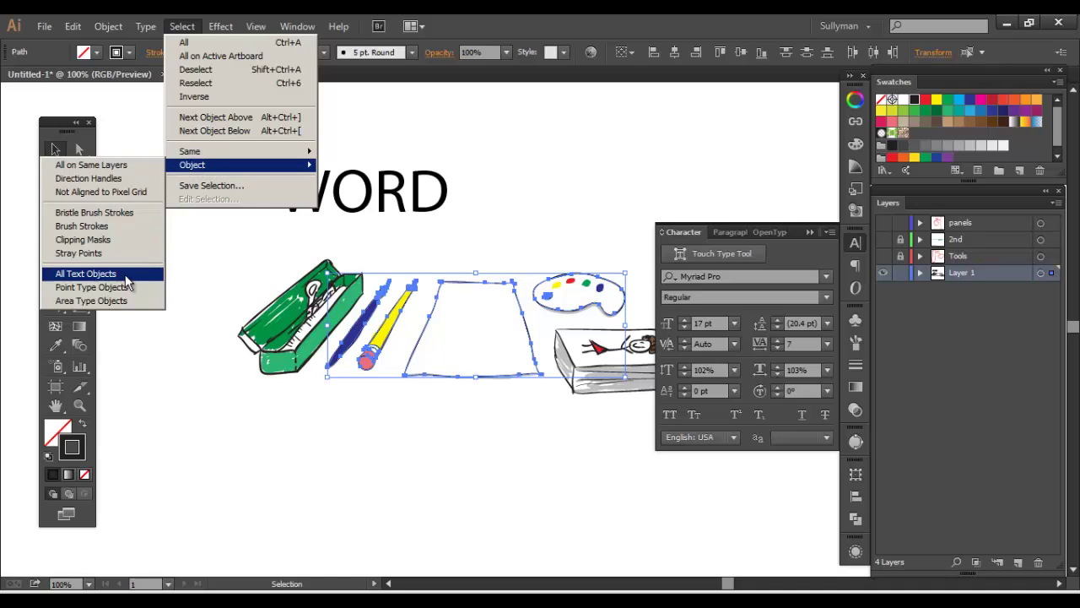
pyautogui.click(129, 279)
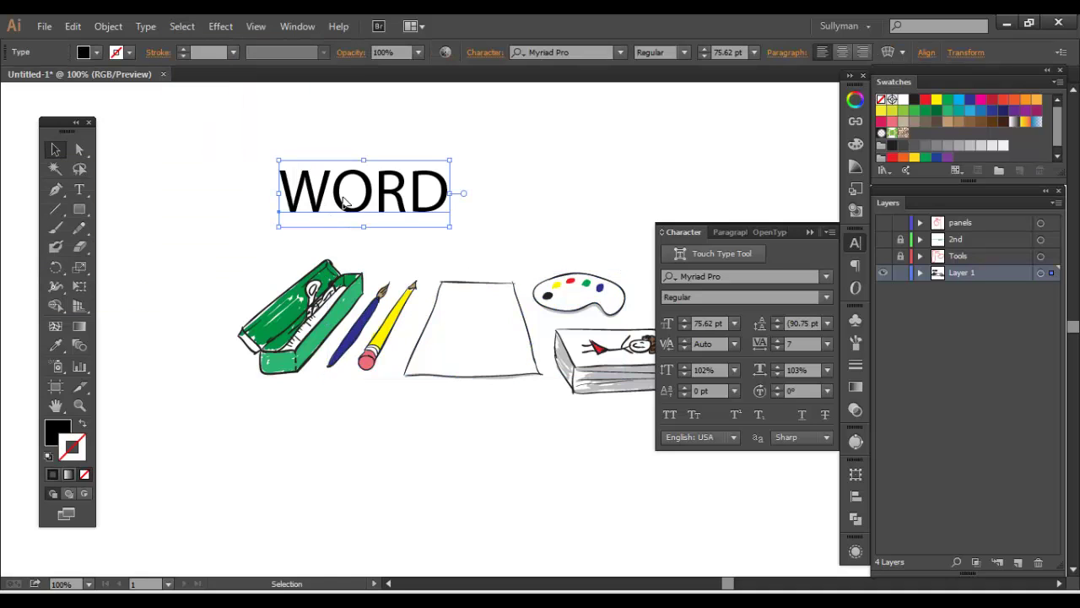
# Collapse the Character panel, then select all artwork with Ctrl+A and deselect
pyautogui.click(853, 245)
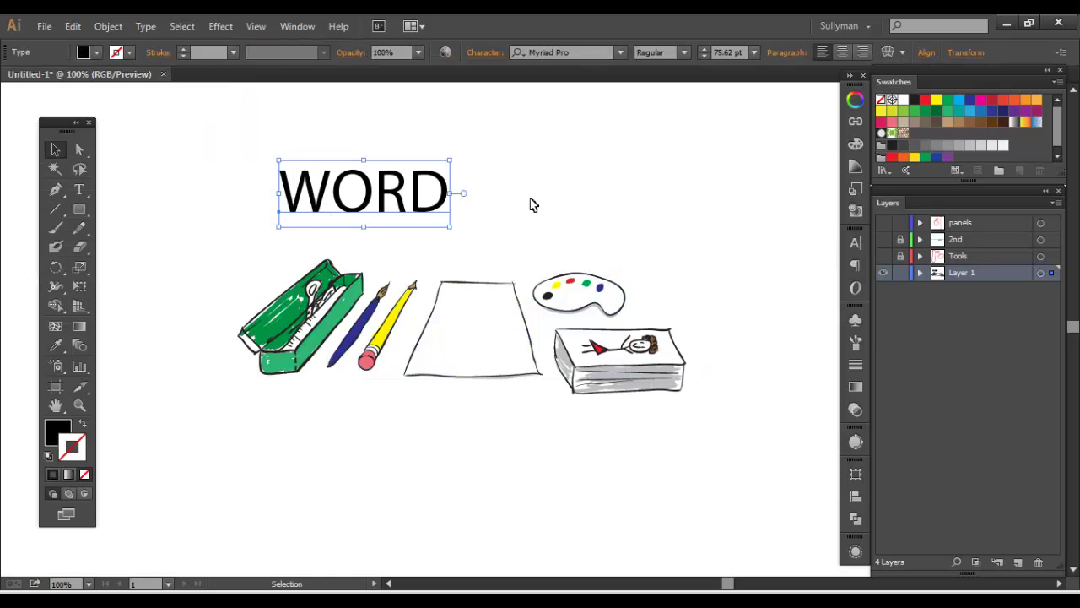
pyautogui.click(273, 135)
pyautogui.hotkey('ctrl', 'a')
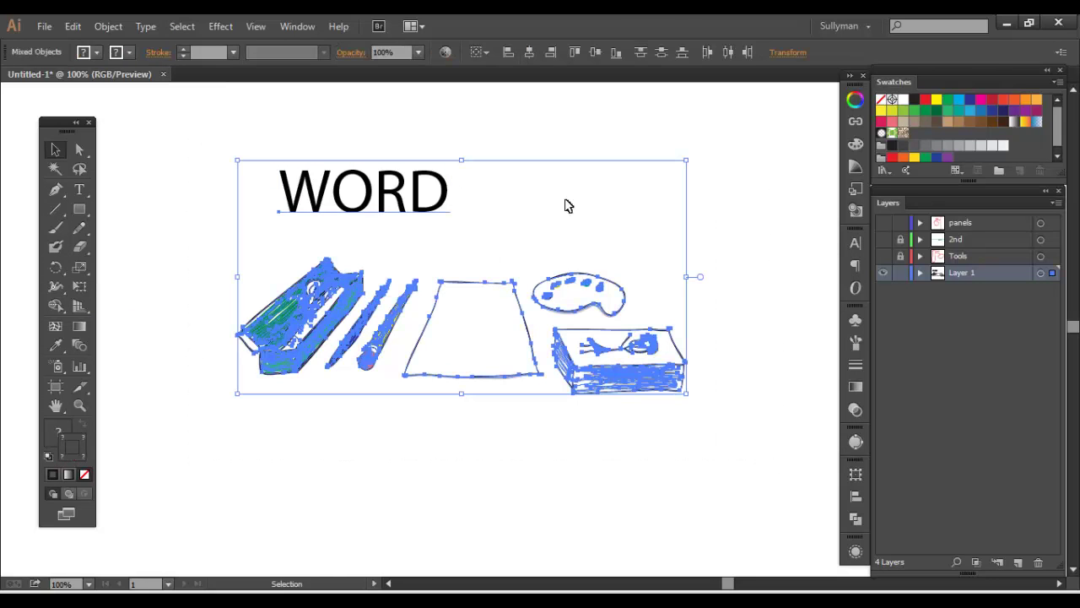
pyautogui.click(233, 148)
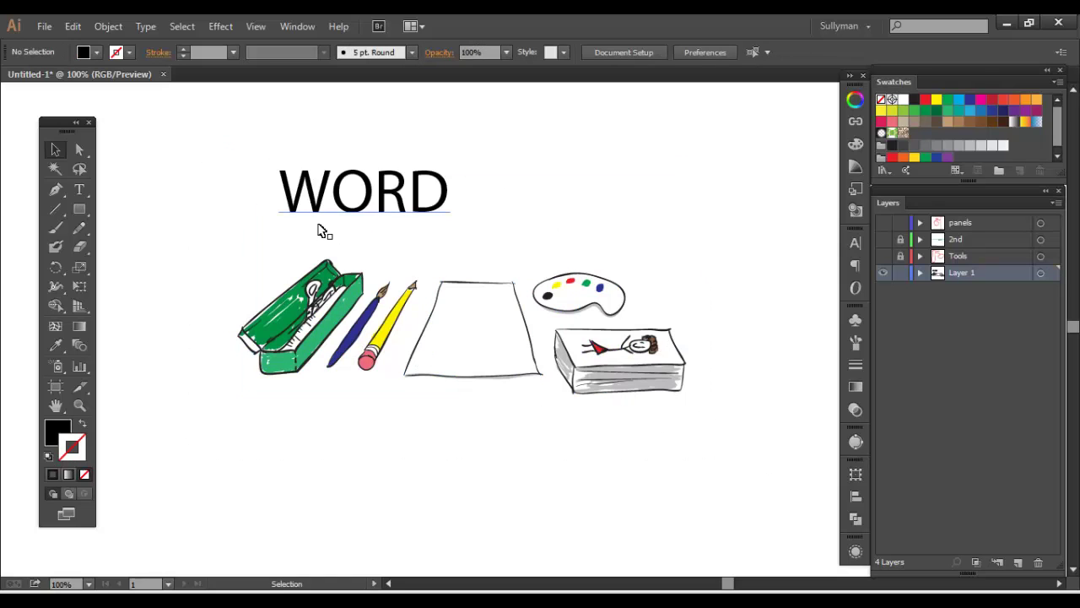
# Marquee-select the pencil case, pencils and paper, then the paint palette, and clear the selection
pyautogui.moveTo(249, 257); pyautogui.dragTo(441, 421)
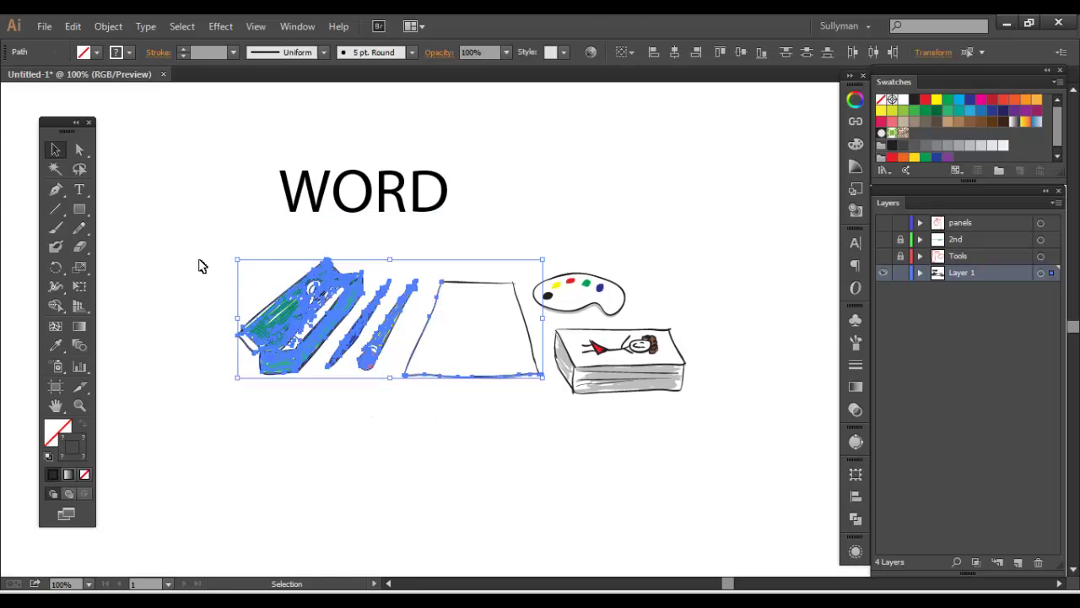
pyautogui.click(218, 265)
pyautogui.moveTo(217, 265); pyautogui.dragTo(403, 415)
pyautogui.moveTo(657, 241); pyautogui.dragTo(620, 318)
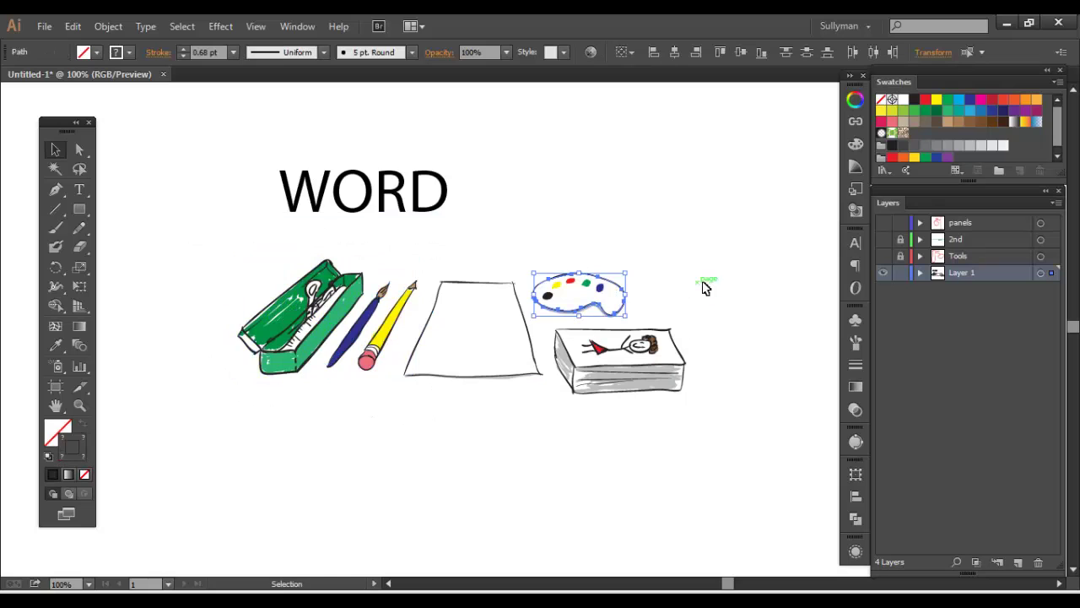
pyautogui.click(709, 247)
pyautogui.click(182, 26)
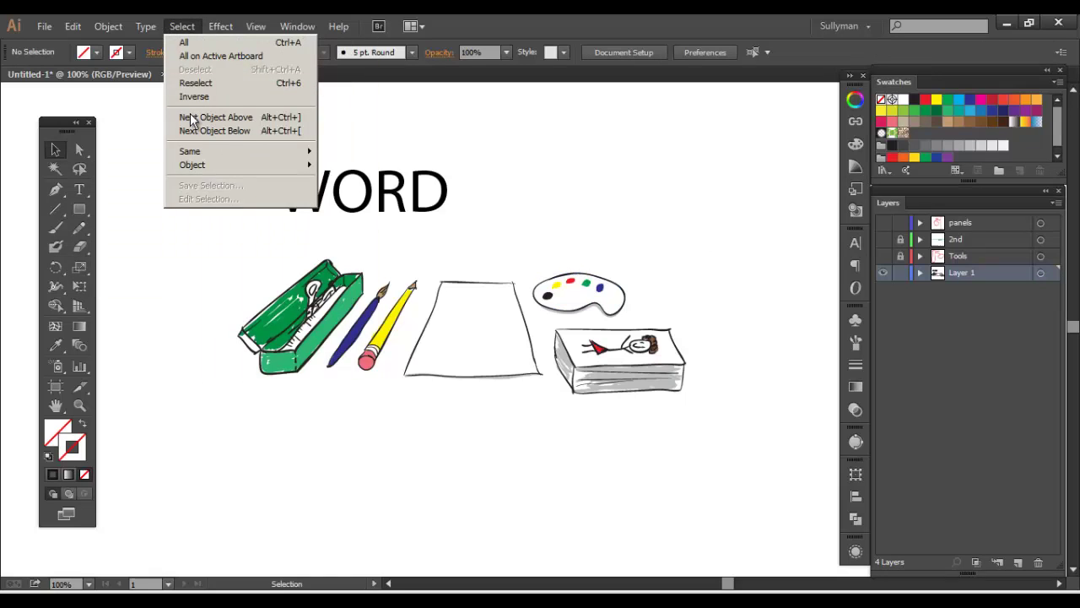
pyautogui.moveTo(215, 20)
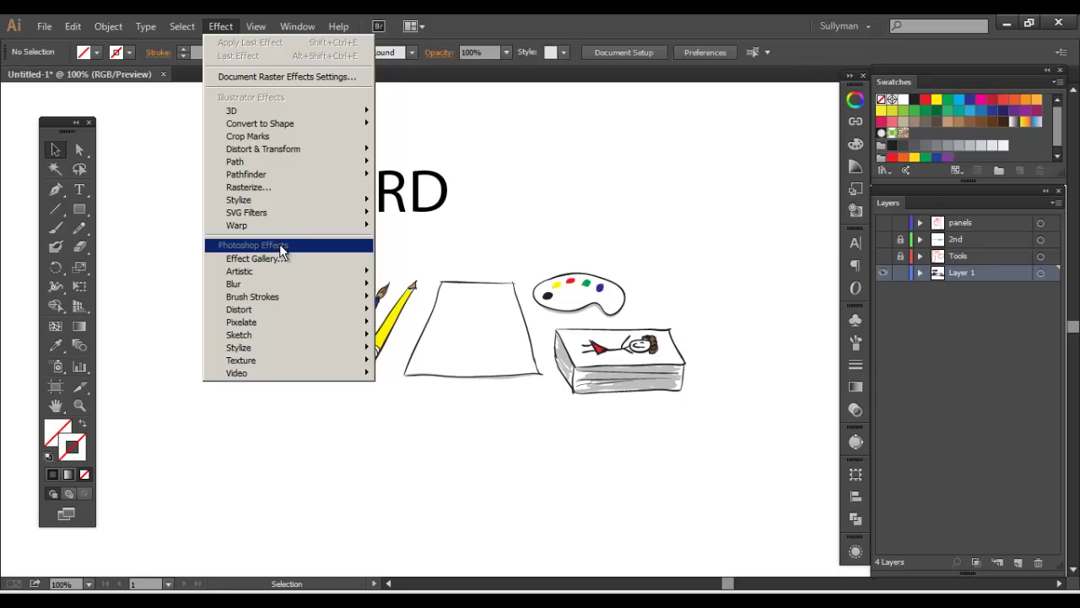
pyautogui.click(454, 228)
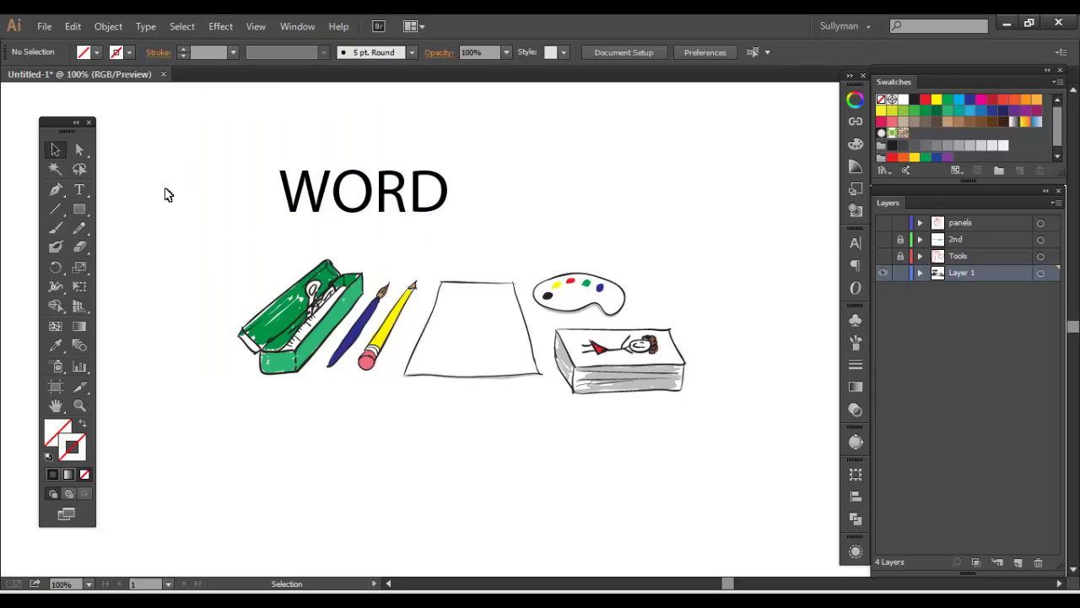
pyautogui.hotkey('ctrl', '+')
pyautogui.hotkey('ctrl', '+')
pyautogui.hotkey('ctrl', '+')
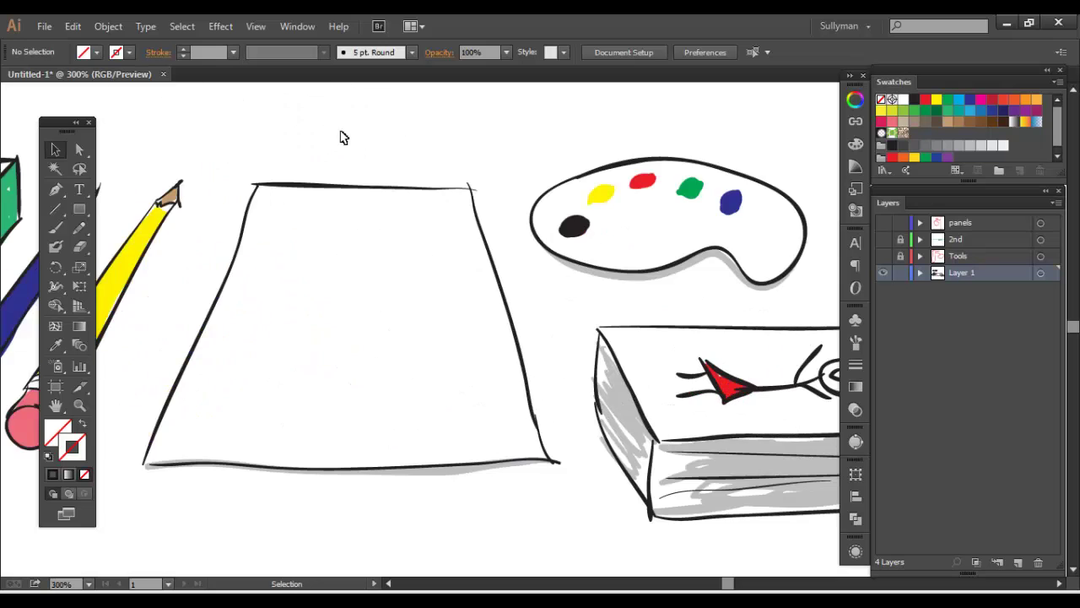
pyautogui.moveTo(342, 137); pyautogui.dragTo(634, 369)
pyautogui.hotkey('ctrl', '+')
pyautogui.hotkey('ctrl', '+')
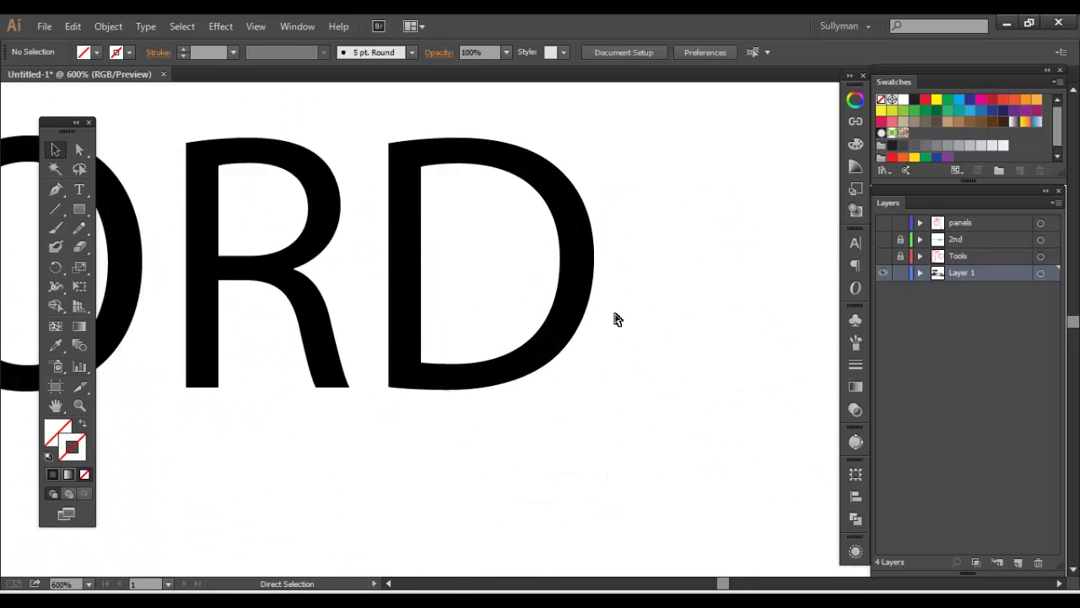
pyautogui.hotkey('ctrl', '+')
pyautogui.hotkey('ctrl', '+')
pyautogui.hotkey('ctrl', '+')
pyautogui.hotkey('ctrl', '+')
pyautogui.hotkey('ctrl', '+')
pyautogui.hotkey('ctrl', '+')
pyautogui.hotkey('ctrl', '+')
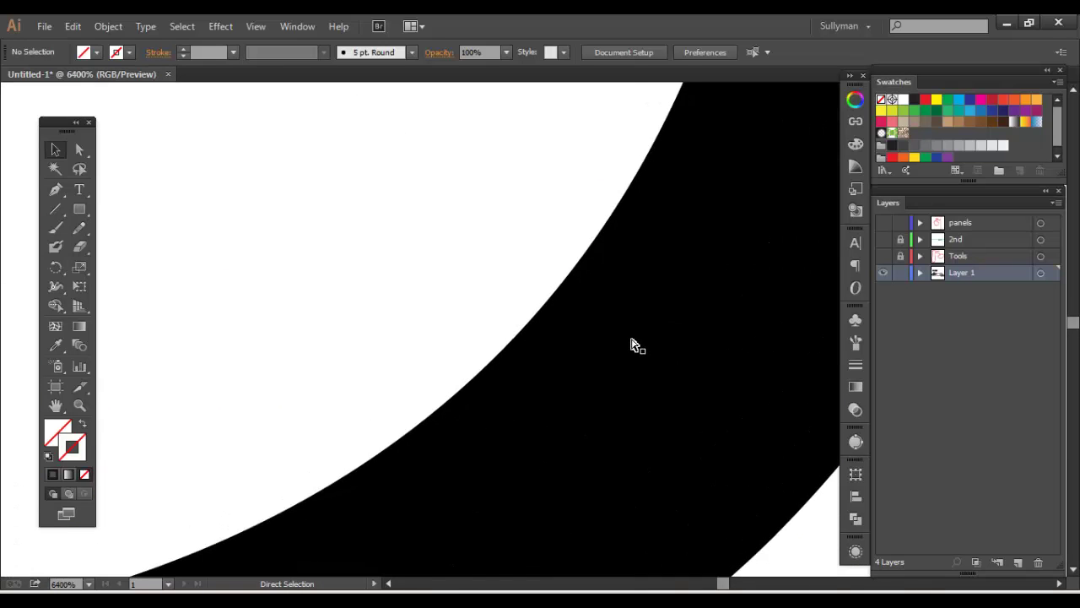
pyautogui.hotkey('ctrl', '-')
pyautogui.hotkey('ctrl', '-')
pyautogui.hotkey('ctrl', '-')
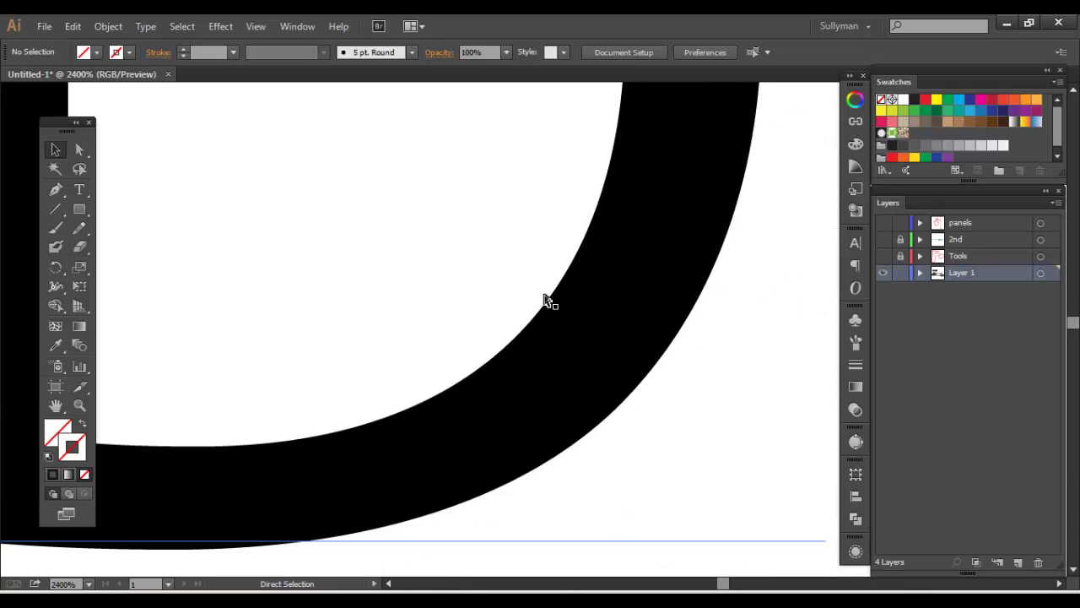
pyautogui.scroll(-3, 546, 302)
pyautogui.scroll(6, 545, 301)
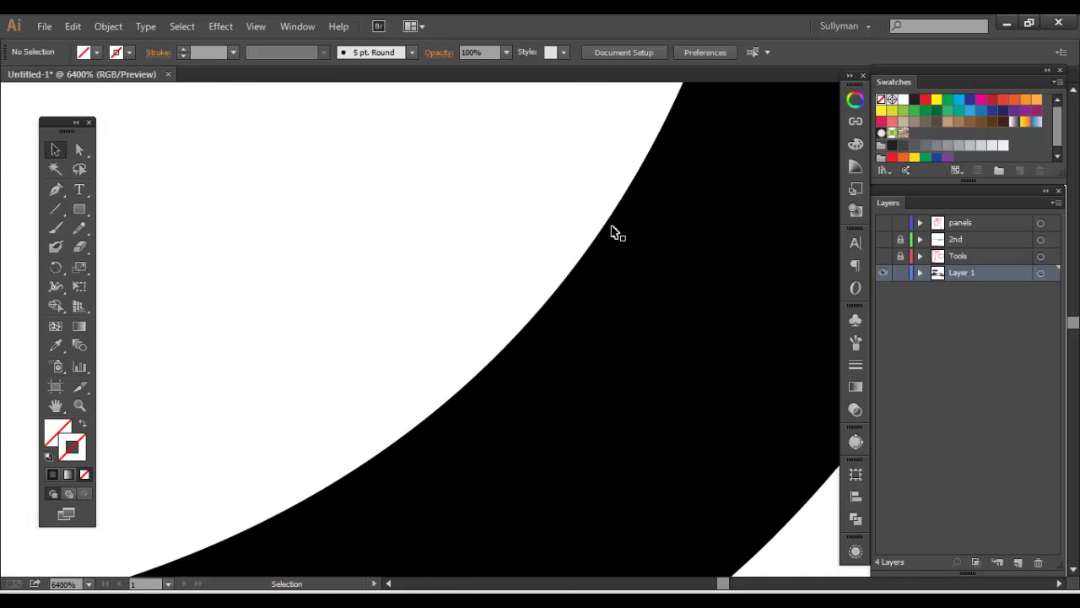
pyautogui.scroll(-10, 422, 403)
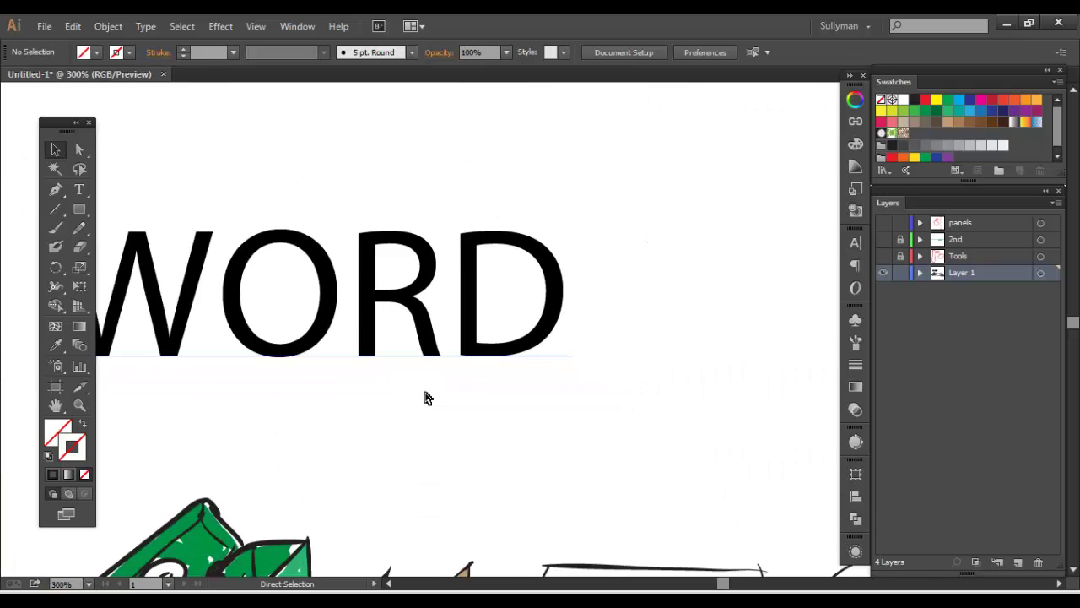
pyautogui.scroll(-1, 424, 399)
pyautogui.moveTo(622, 361); pyautogui.dragTo(519, 253)
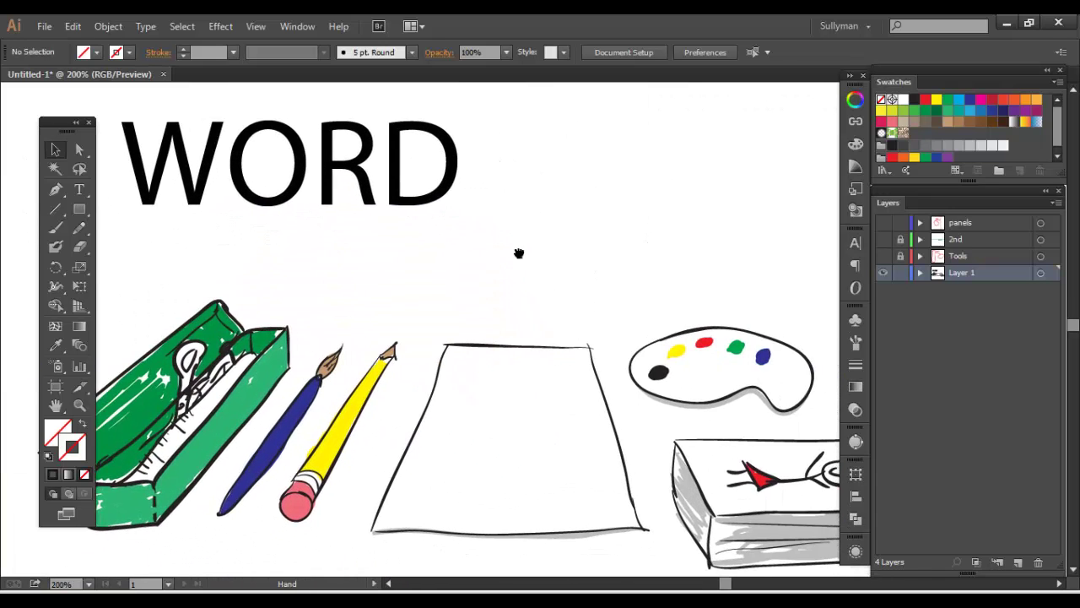
pyautogui.scroll(-1, 518, 256)
pyautogui.moveTo(622, 232); pyautogui.dragTo(589, 222)
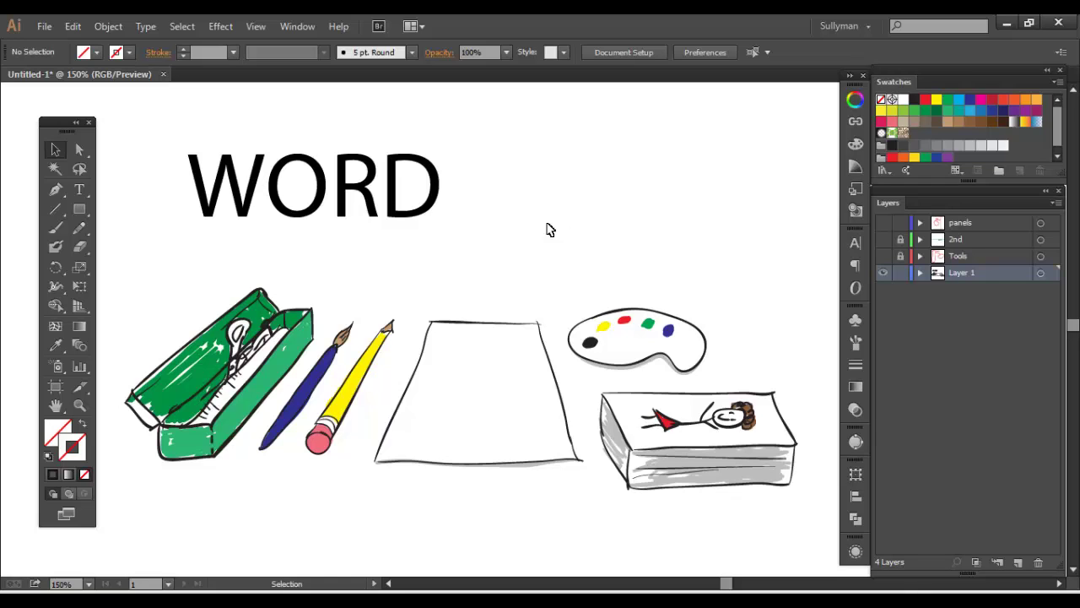
pyautogui.moveTo(504, 162); pyautogui.dragTo(169, 250)
pyautogui.click(324, 115)
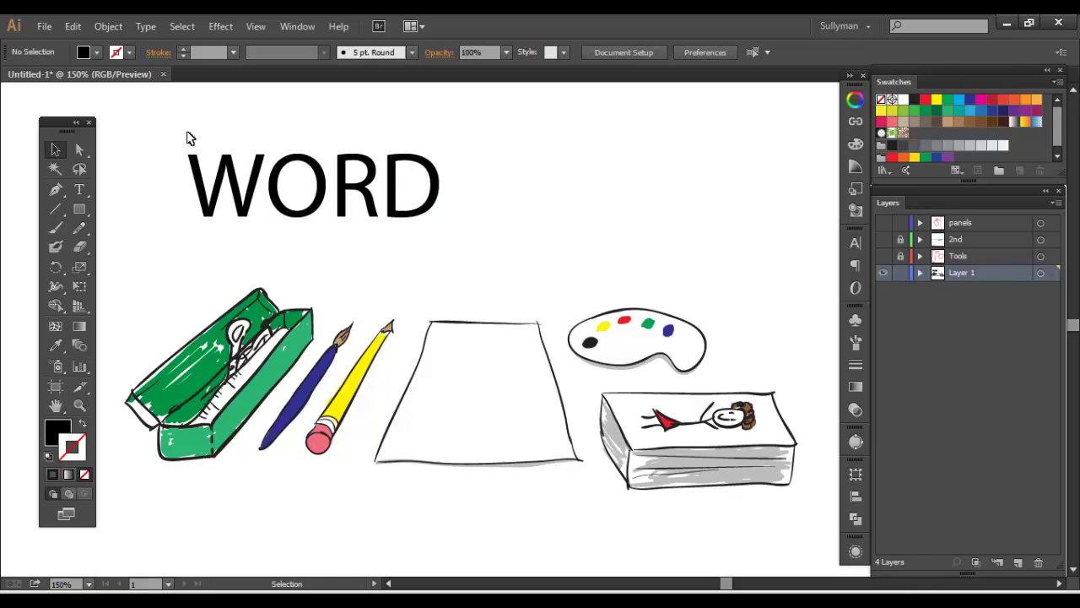
pyautogui.moveTo(188, 138); pyautogui.dragTo(586, 272)
pyautogui.click(295, 27)
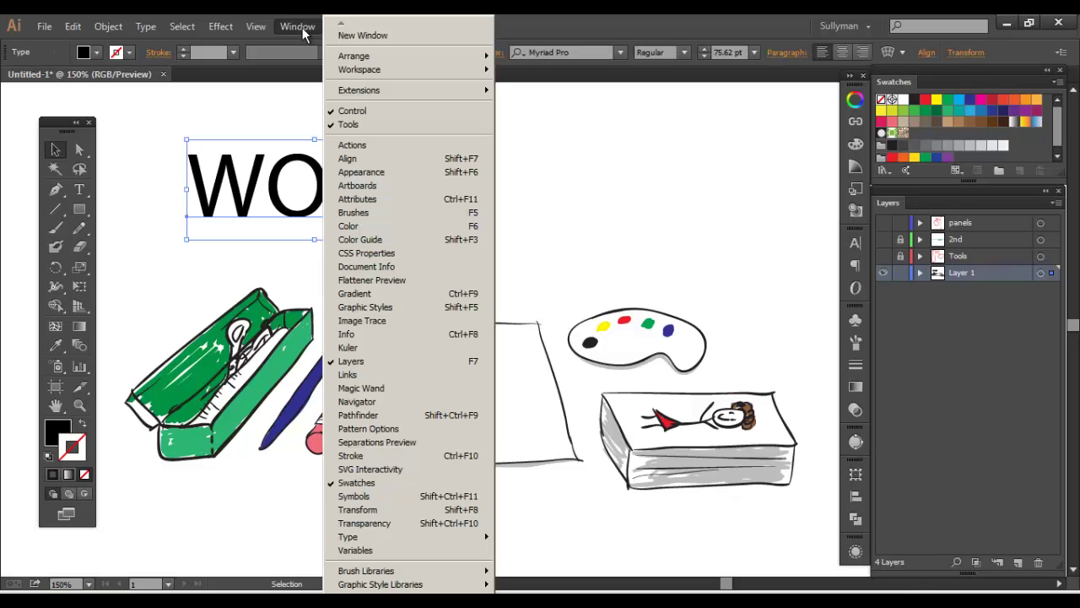
pyautogui.moveTo(258, 29)
pyautogui.moveTo(221, 26)
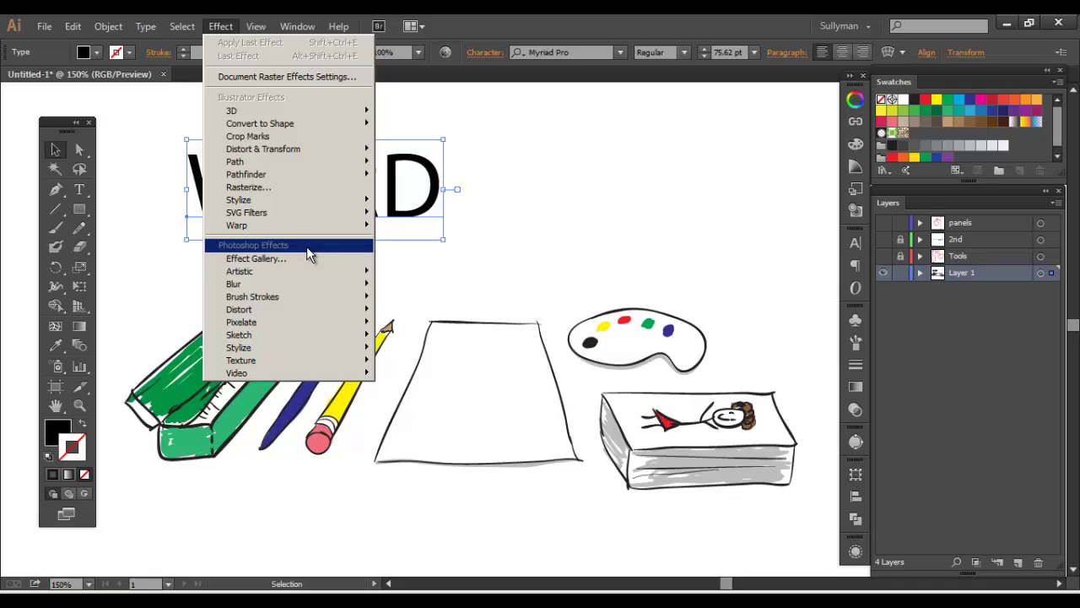
# Enlarge WORD to about 302 pt with its corner handles and move it around
pyautogui.click(507, 217)
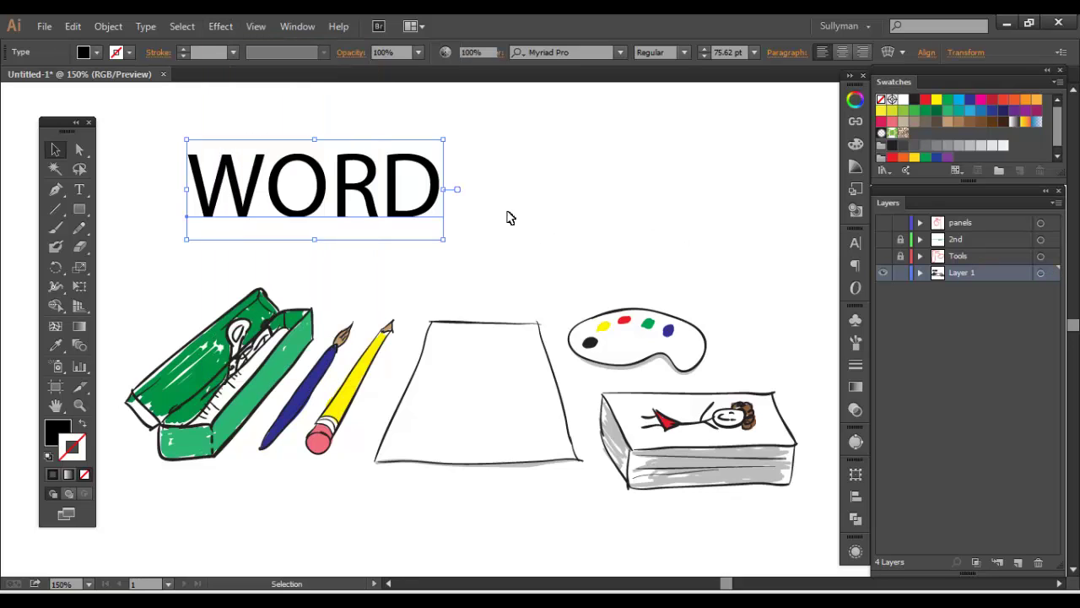
pyautogui.click(340, 174)
pyautogui.moveTo(446, 243); pyautogui.dragTo(928, 540)
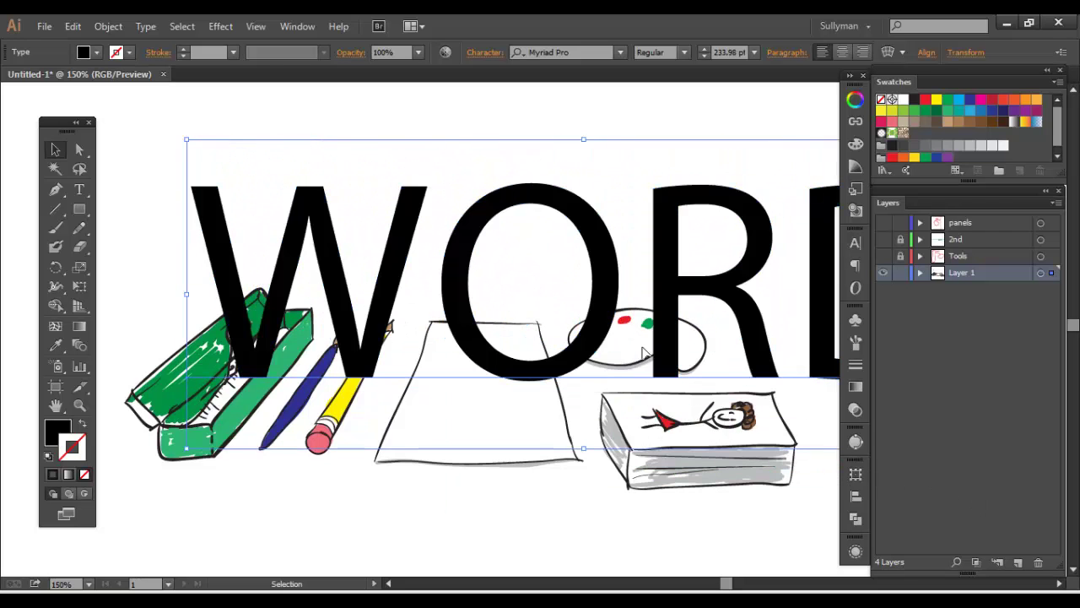
pyautogui.moveTo(189, 138); pyautogui.dragTo(7, 89)
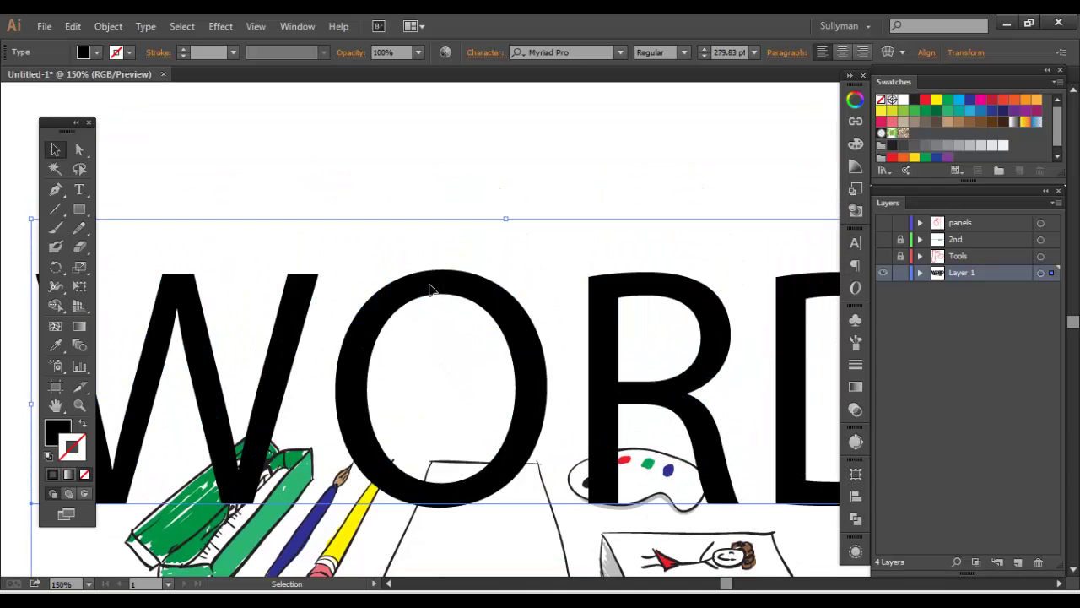
pyautogui.moveTo(432, 287); pyautogui.dragTo(447, 178)
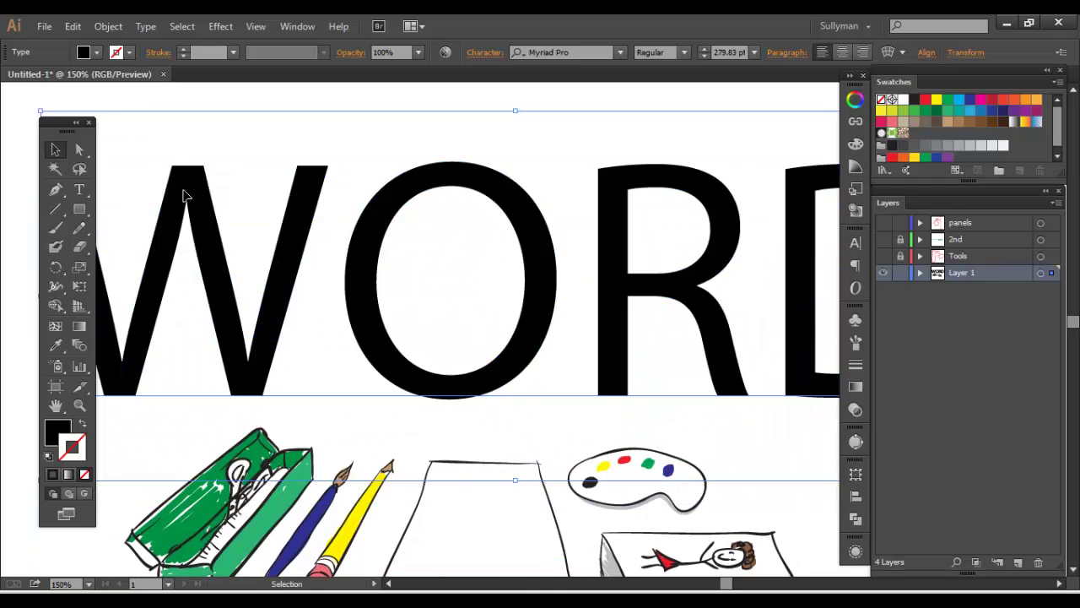
pyautogui.moveTo(188, 196); pyautogui.dragTo(505, 231)
pyautogui.moveTo(356, 146); pyautogui.dragTo(284, 115)
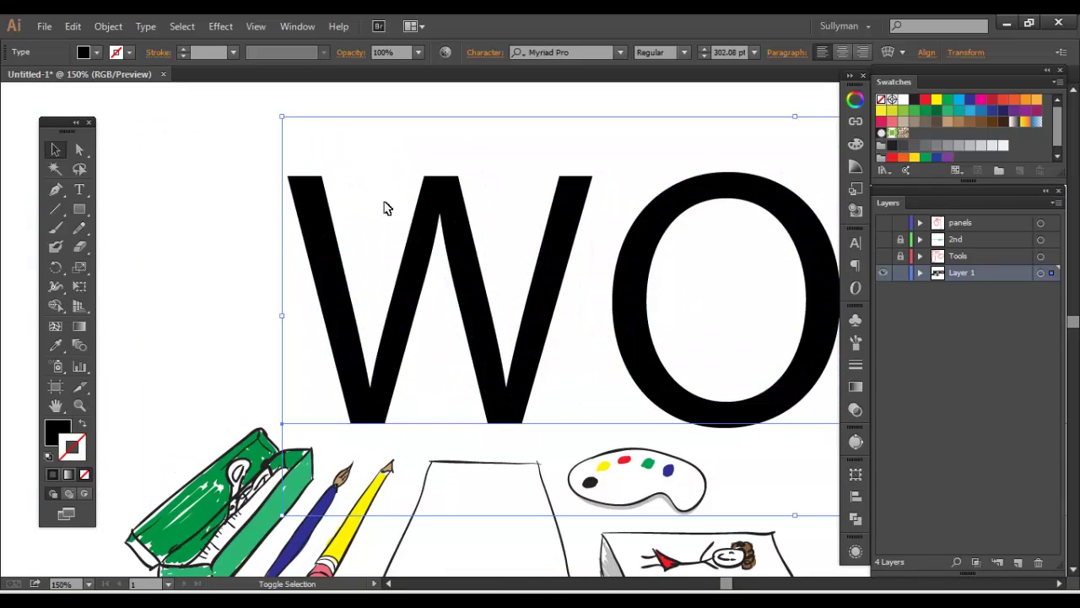
pyautogui.moveTo(526, 259); pyautogui.dragTo(356, 259)
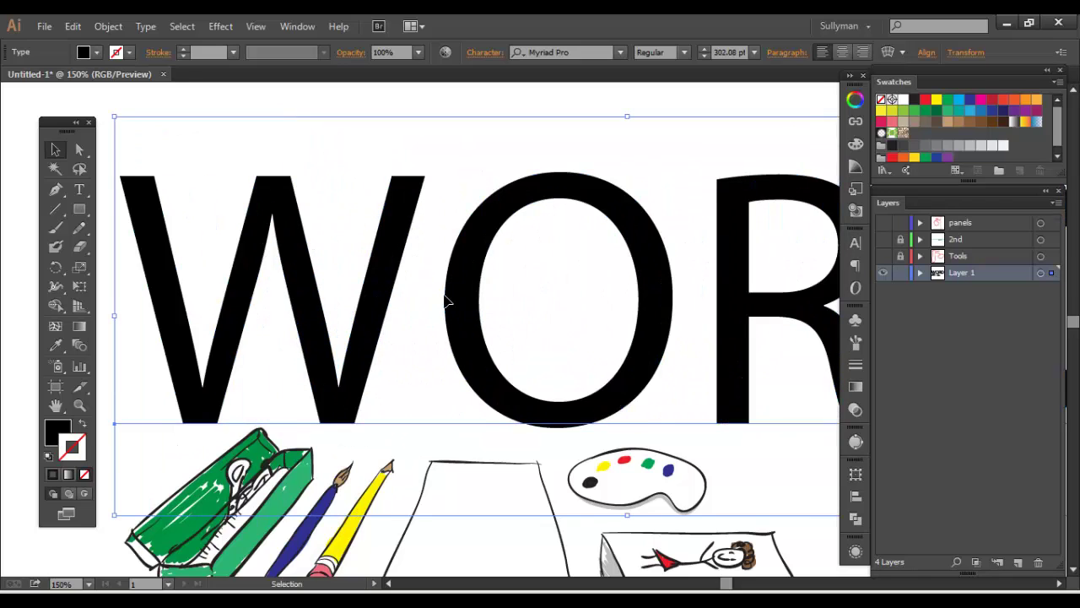
# Delete the WORD text from the canvas
pyautogui.scroll(-2, 447, 299)
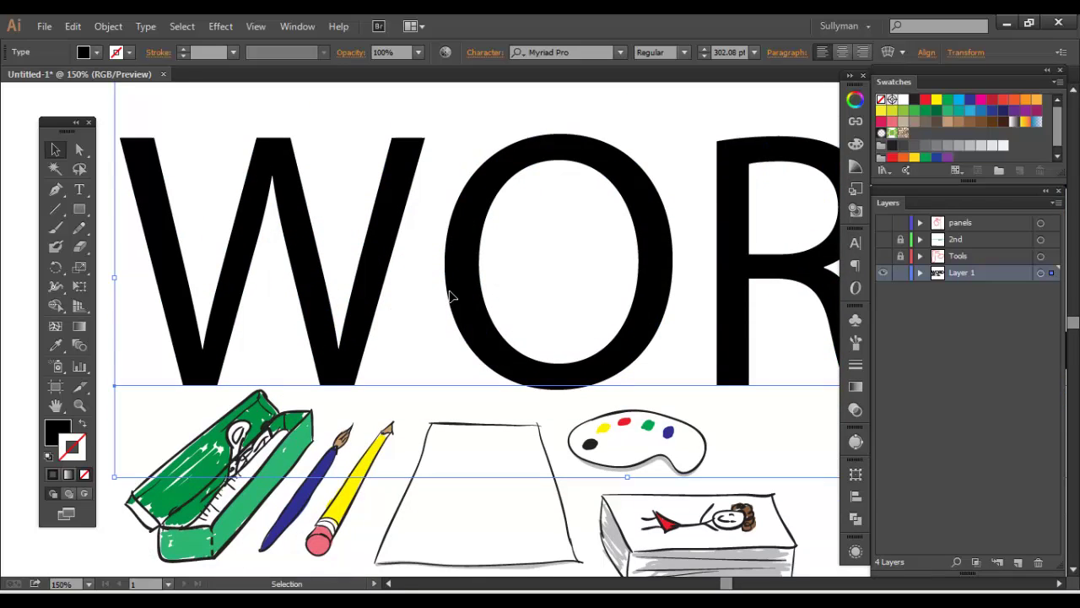
pyautogui.press('Delete')
pyautogui.scroll(-5, 377, 223)
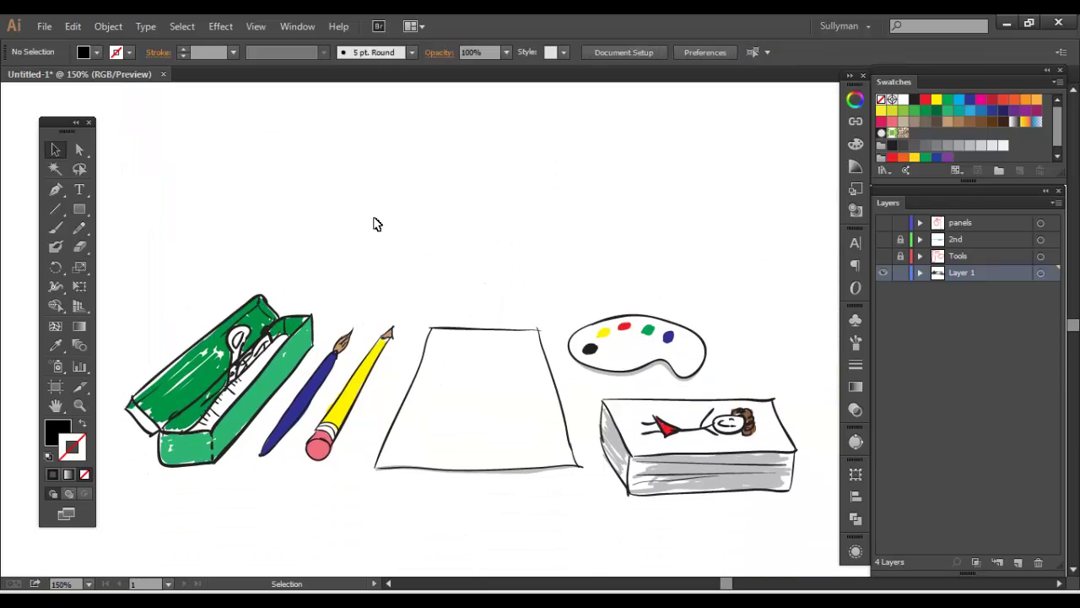
pyautogui.click(883, 255)
pyautogui.moveTo(368, 178); pyautogui.dragTo(435, 199)
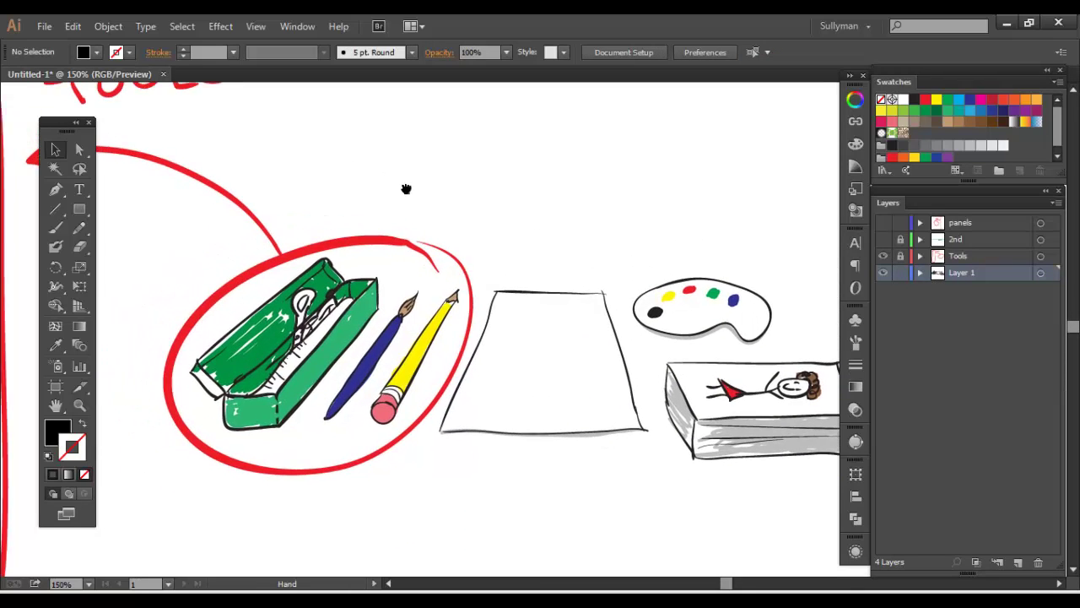
pyautogui.click(883, 255)
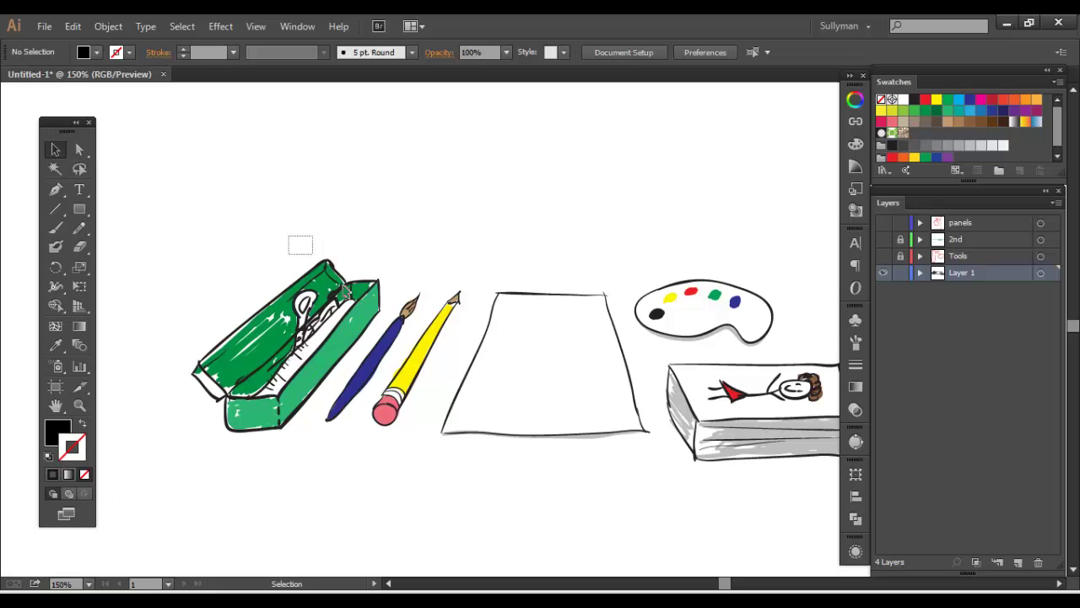
pyautogui.moveTo(345, 290)
pyautogui.mouseDown()
pyautogui.moveTo(429, 410)
pyautogui.moveTo(307, 145)
pyautogui.mouseUp()
pyautogui.moveTo(676, 198); pyautogui.dragTo(574, 190)
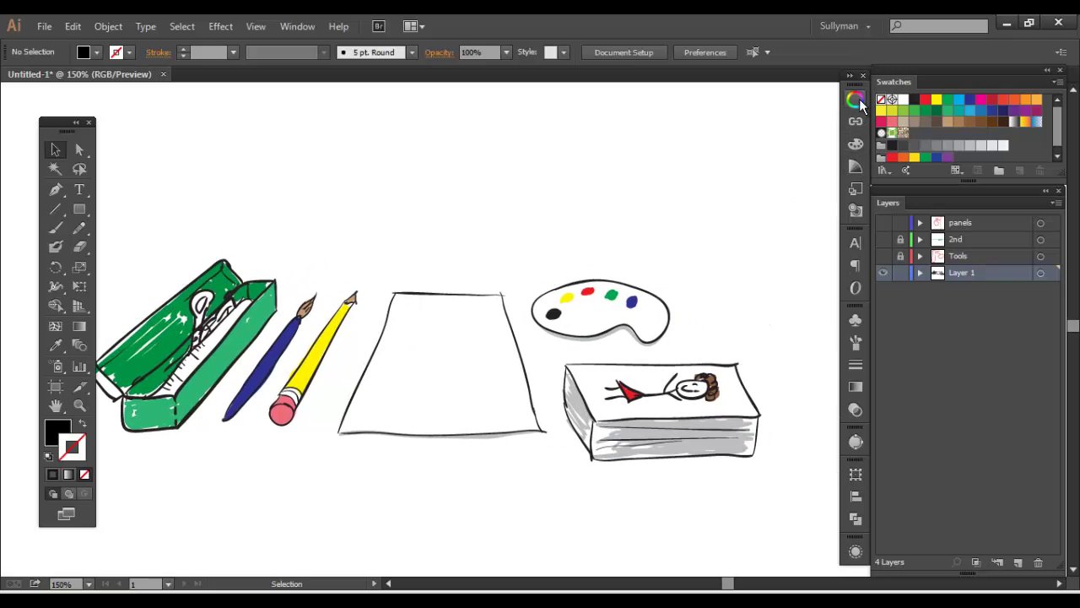
pyautogui.click(857, 243)
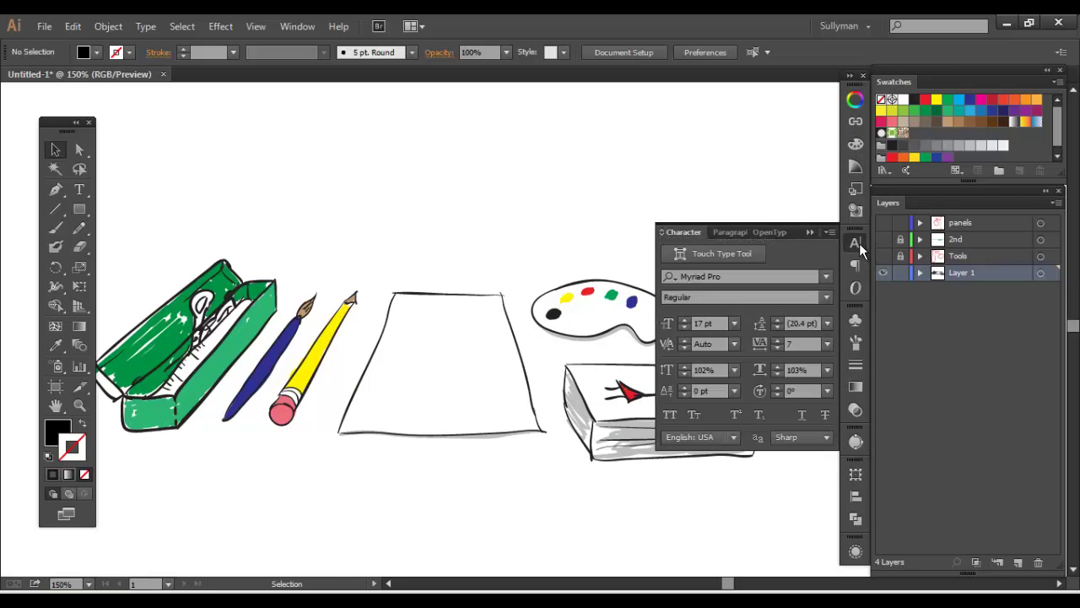
pyautogui.click(855, 265)
pyautogui.click(855, 288)
pyautogui.click(855, 319)
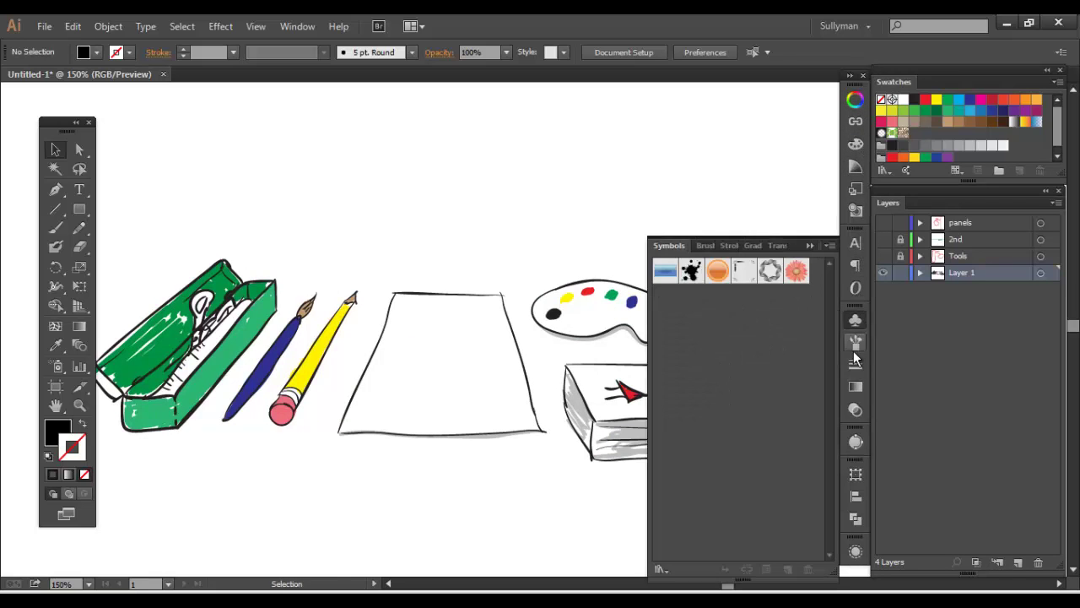
pyautogui.click(855, 342)
pyautogui.click(855, 386)
pyautogui.click(855, 409)
pyautogui.click(856, 441)
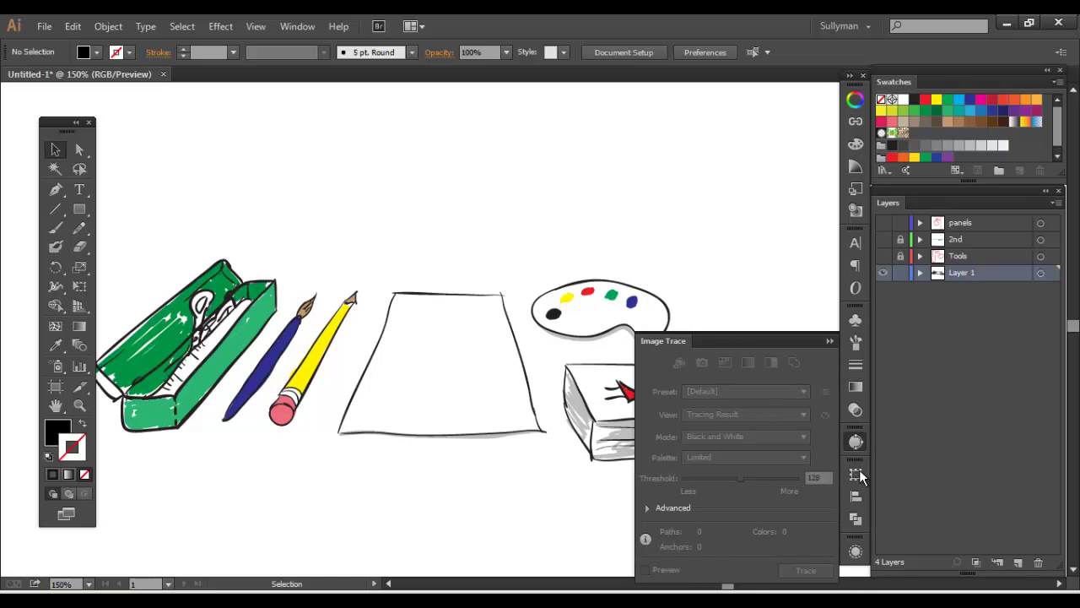
pyautogui.click(857, 473)
pyautogui.click(856, 472)
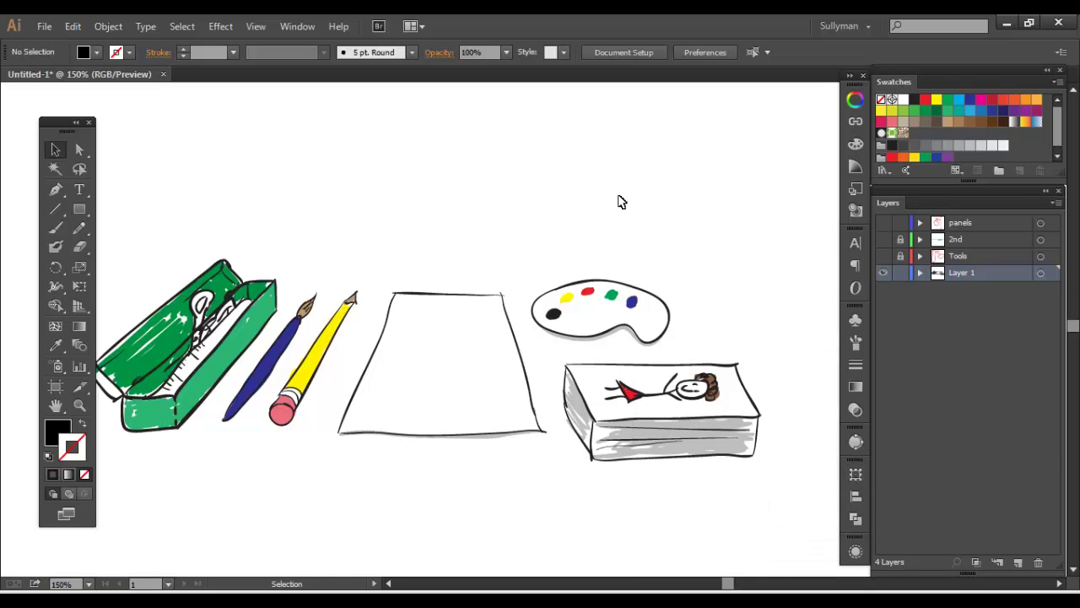